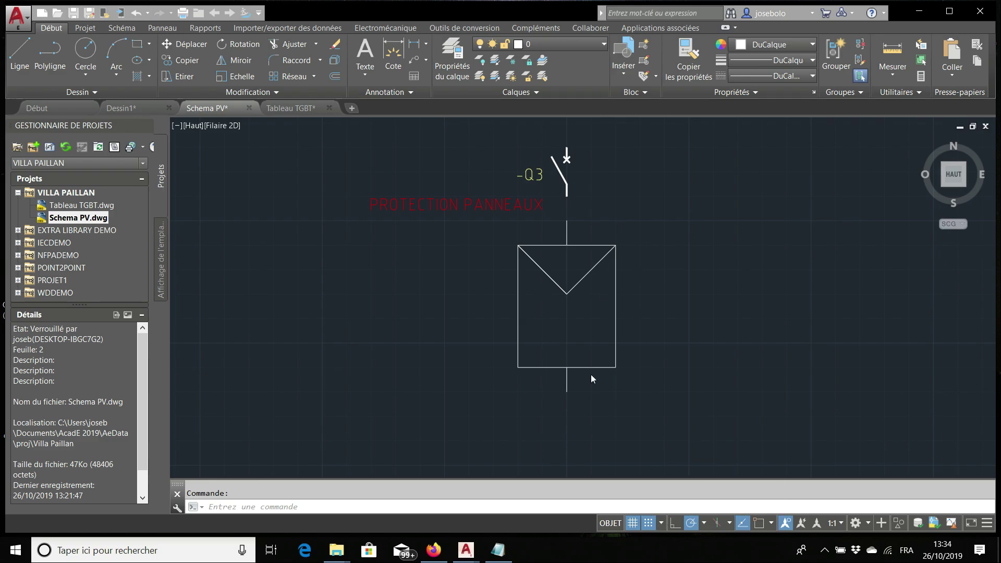
Step: Check the snap and grid spacing in the drawing settings
click(661, 524)
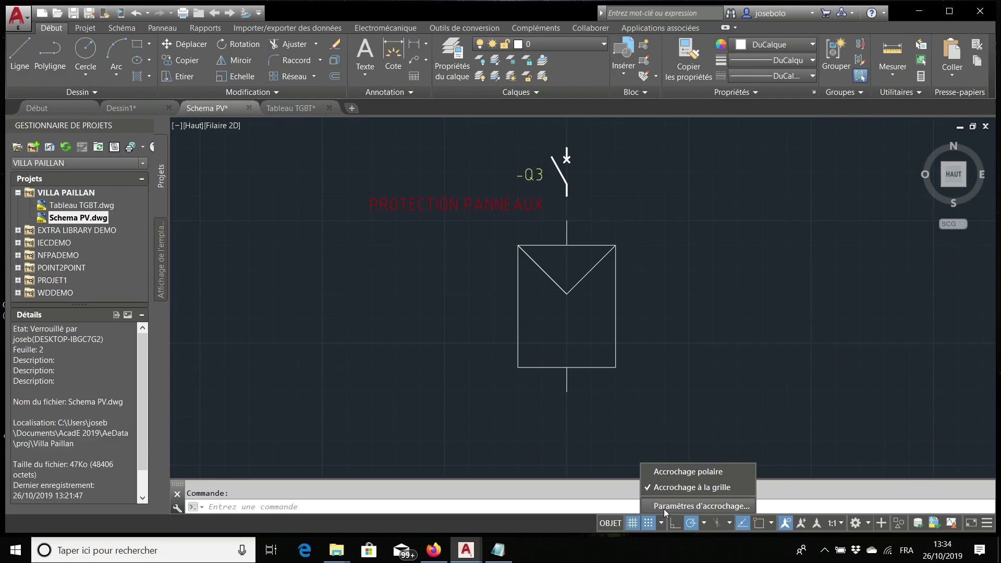
click(665, 508)
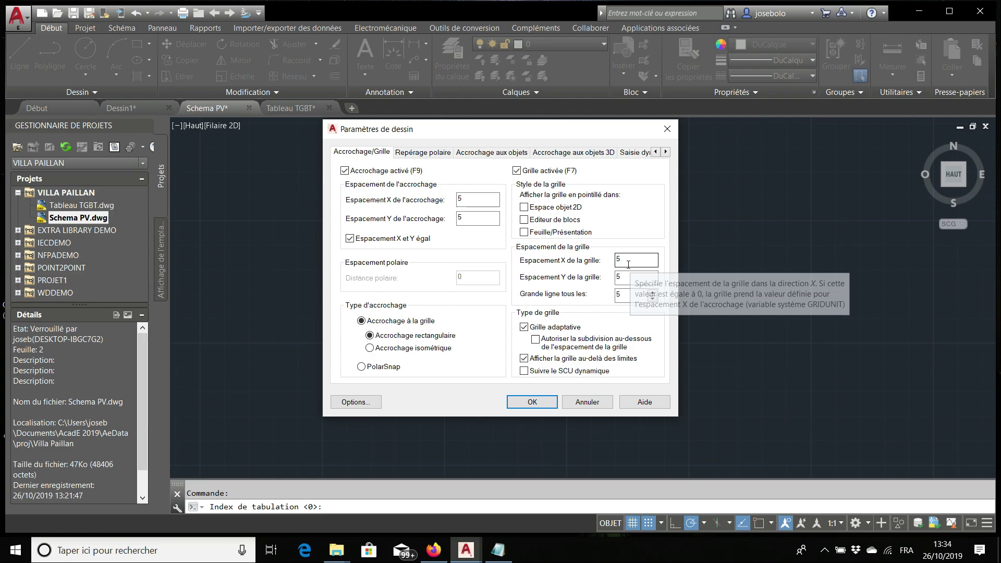
click(552, 404)
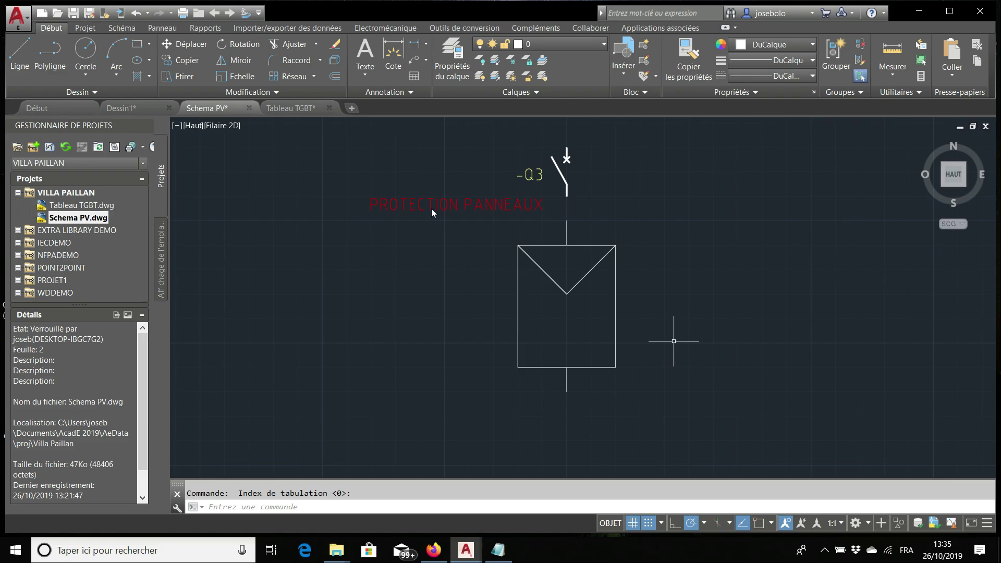
Step: Start the Symbol Builder for a new symbol, with the name set to <Sans nom>
click(118, 33)
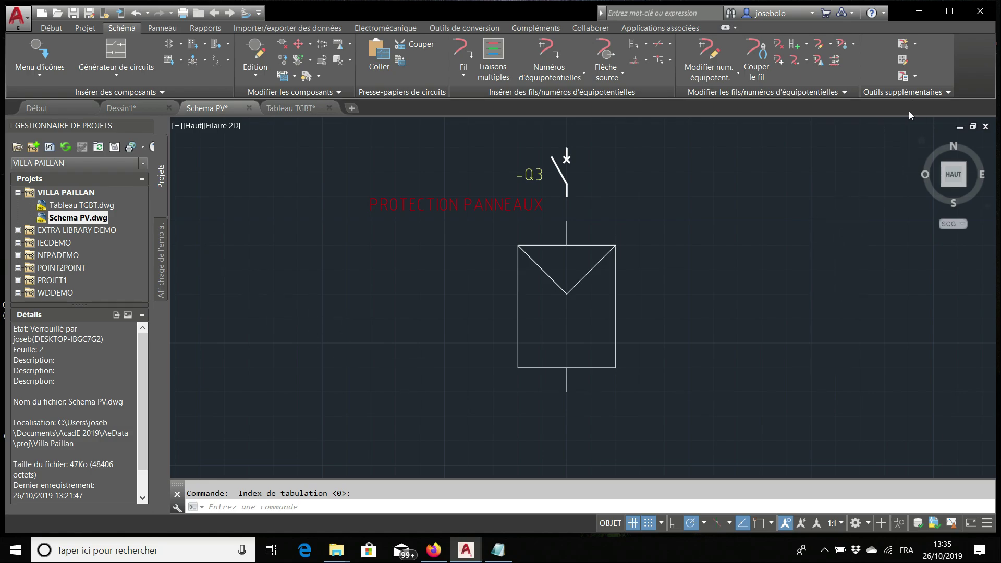
click(903, 48)
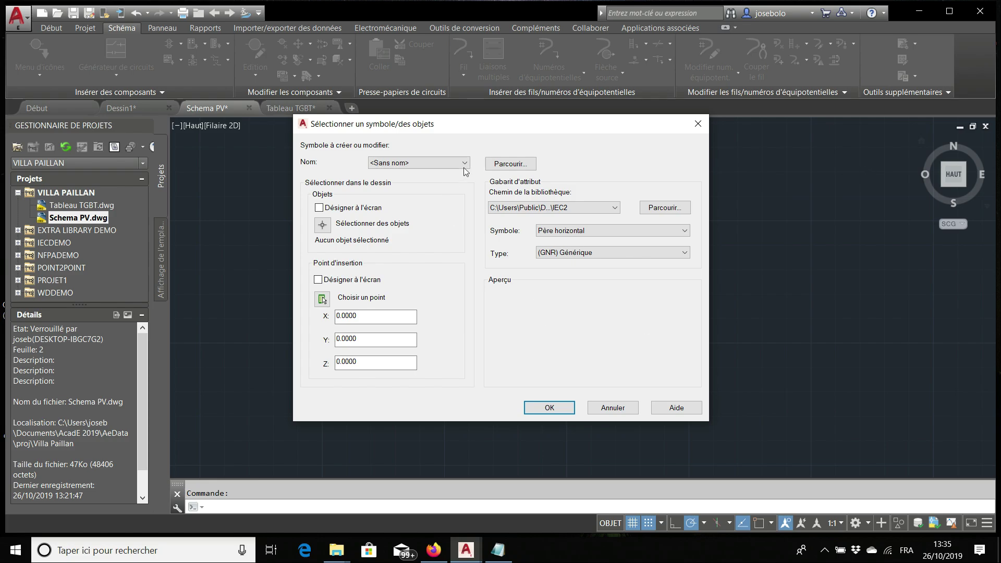
click(511, 164)
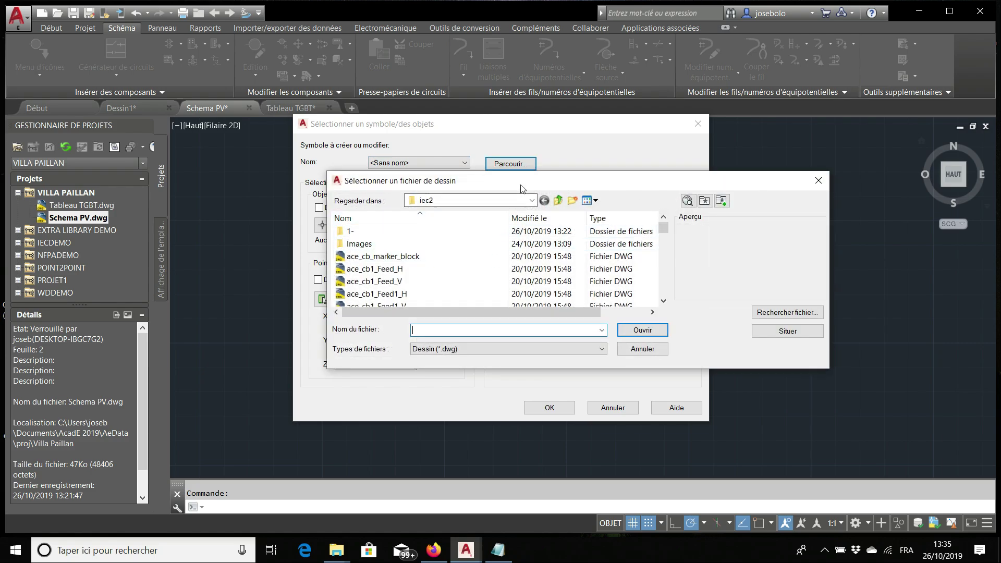
click(819, 180)
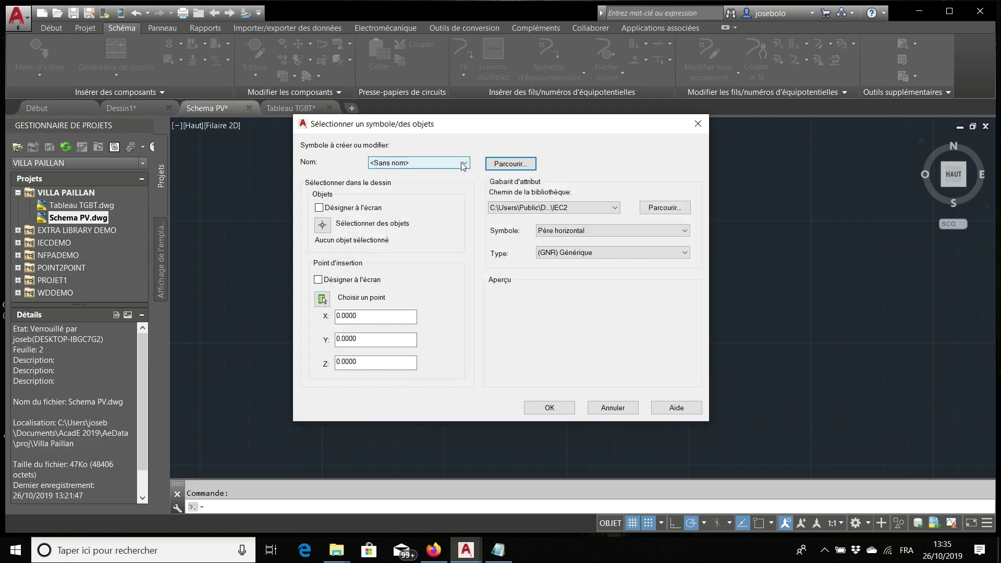
click(454, 162)
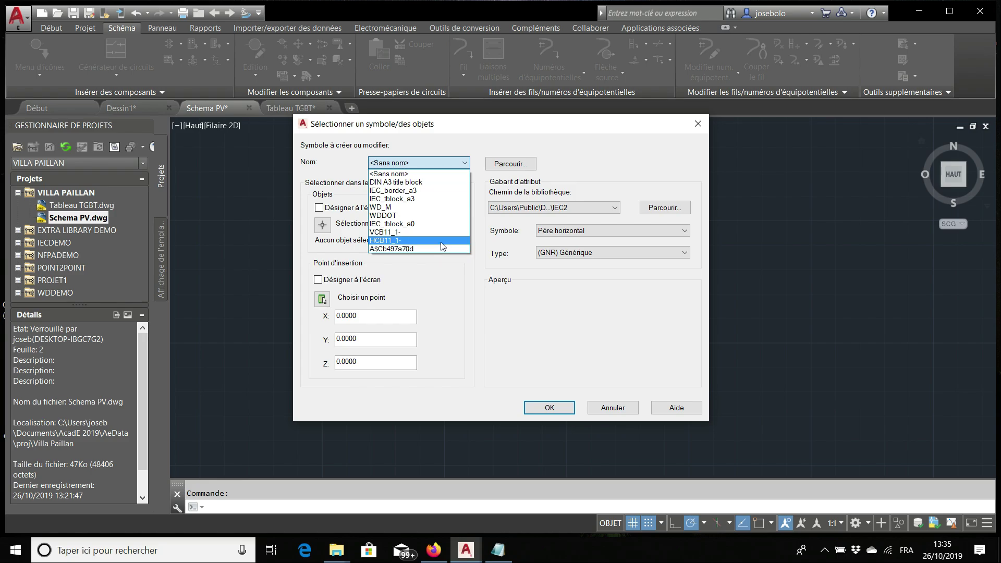
click(429, 174)
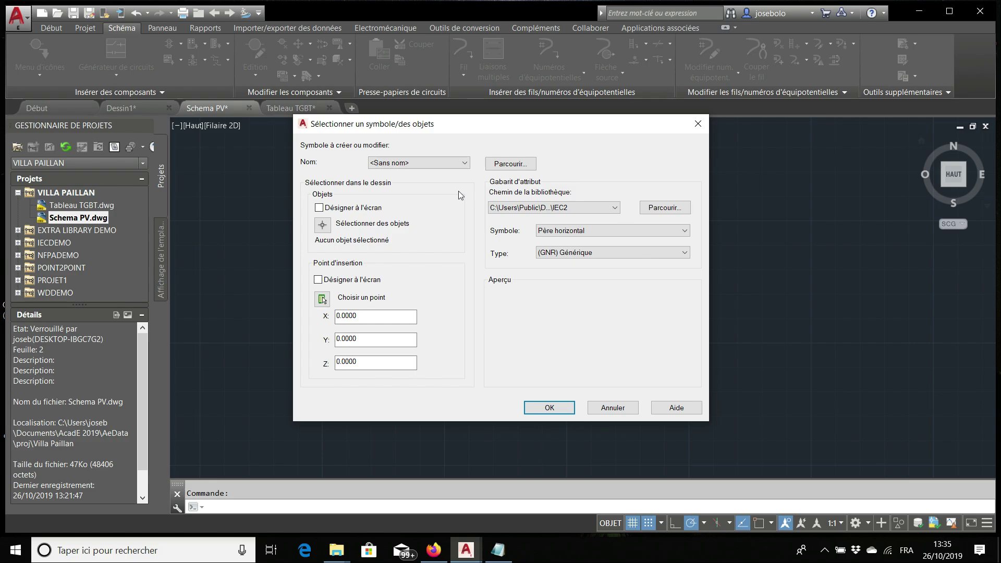
Step: Select the whole panel drawing with both leads as symbol objects and set the insertion point at the tip of the V
click(323, 226)
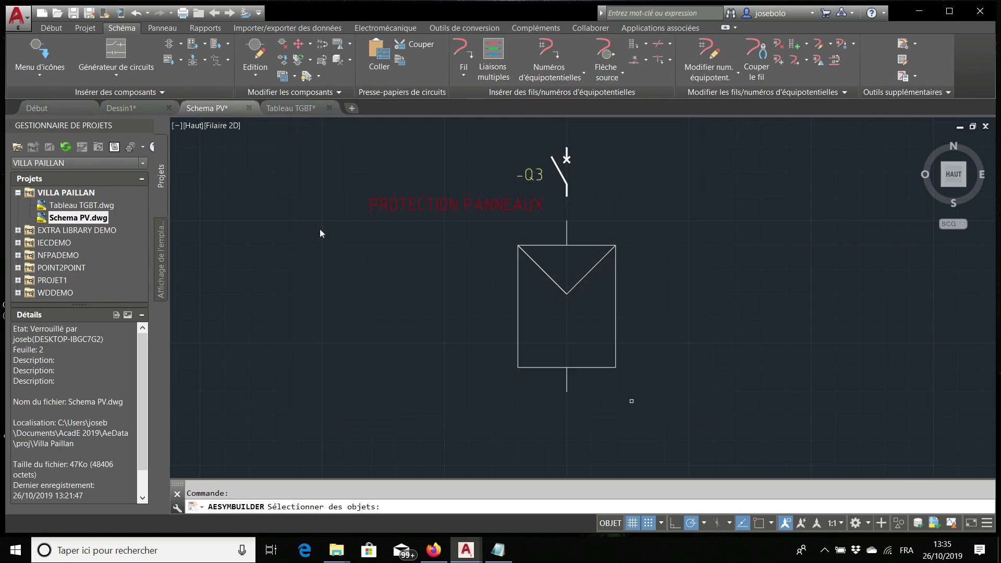
click(632, 401)
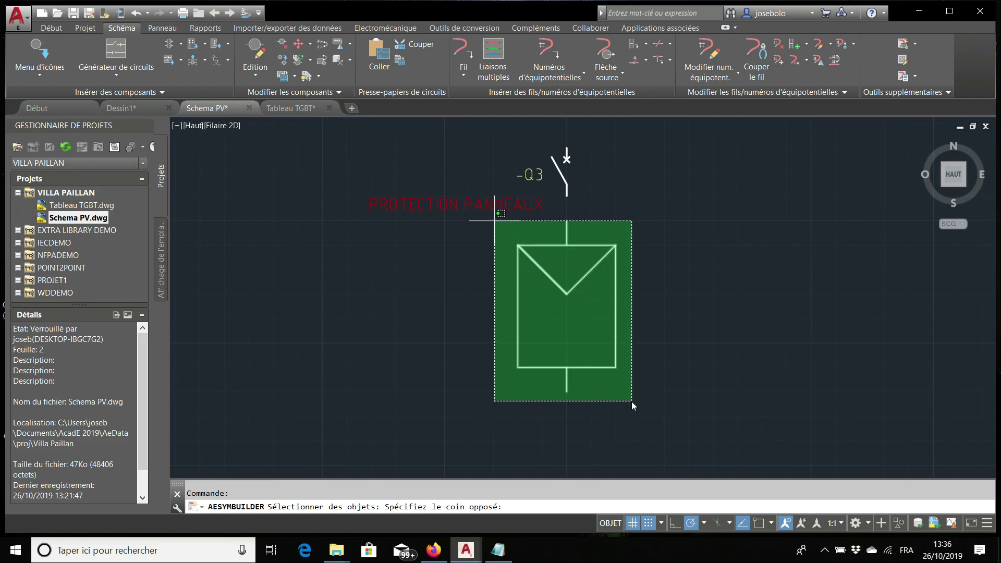
click(492, 222)
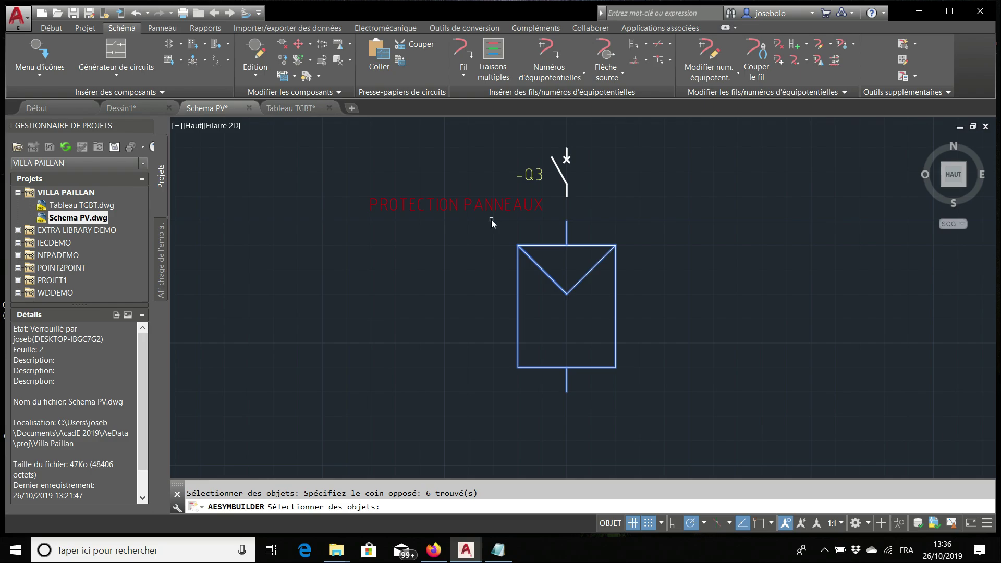
key(Return)
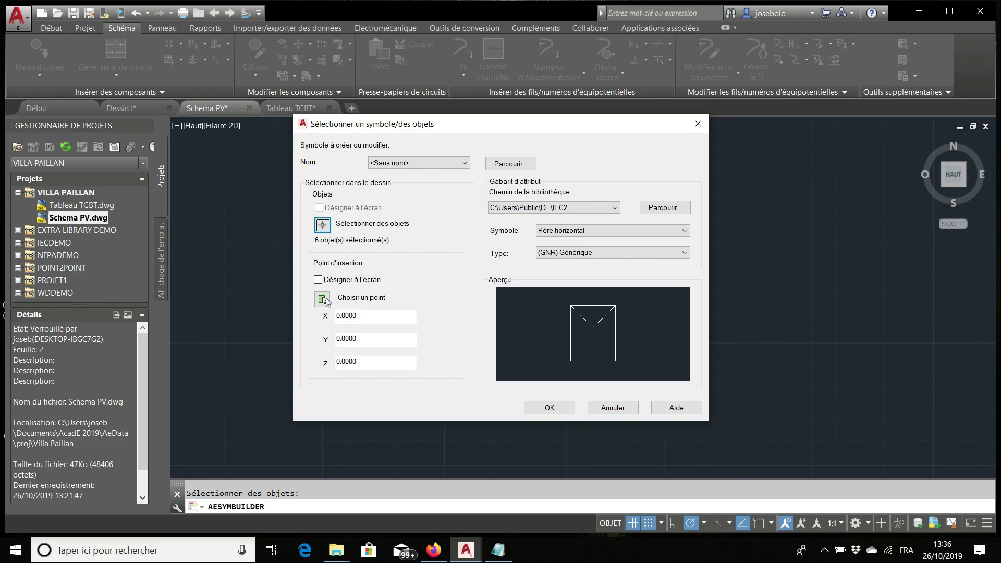
click(324, 300)
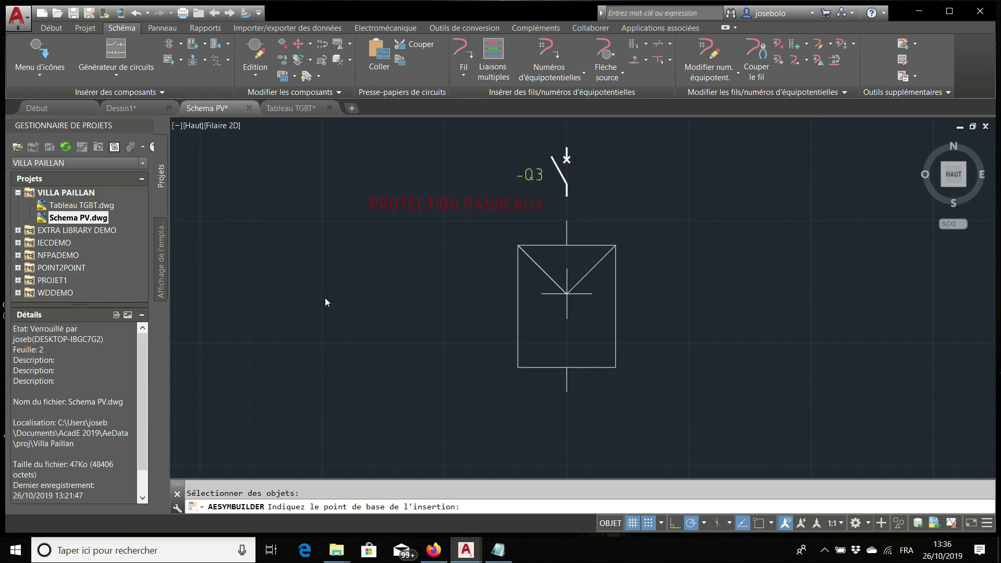
click(567, 293)
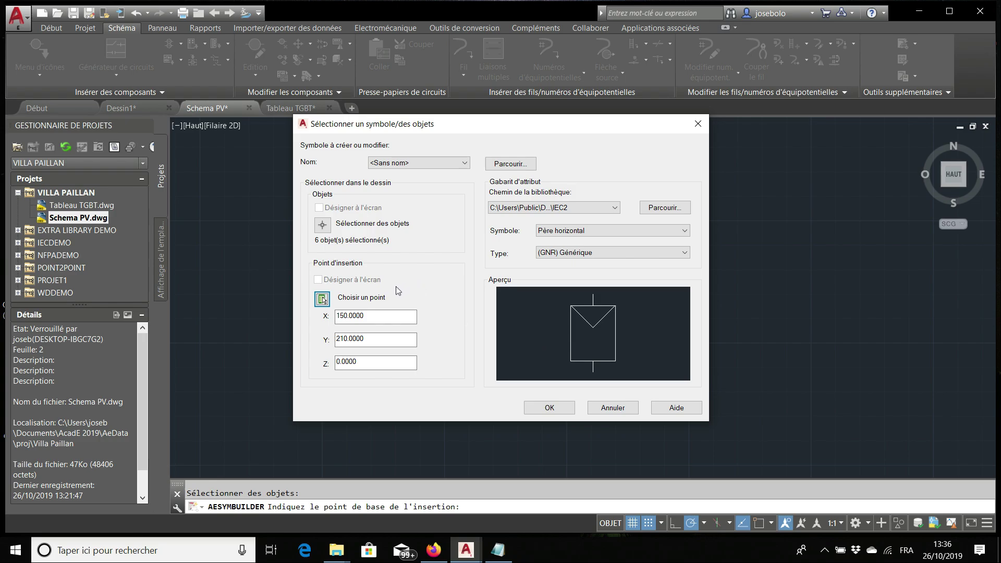
Step: Set the attribute template to Père vertical with type (GNR) Générique and open the symbol for editing
click(553, 235)
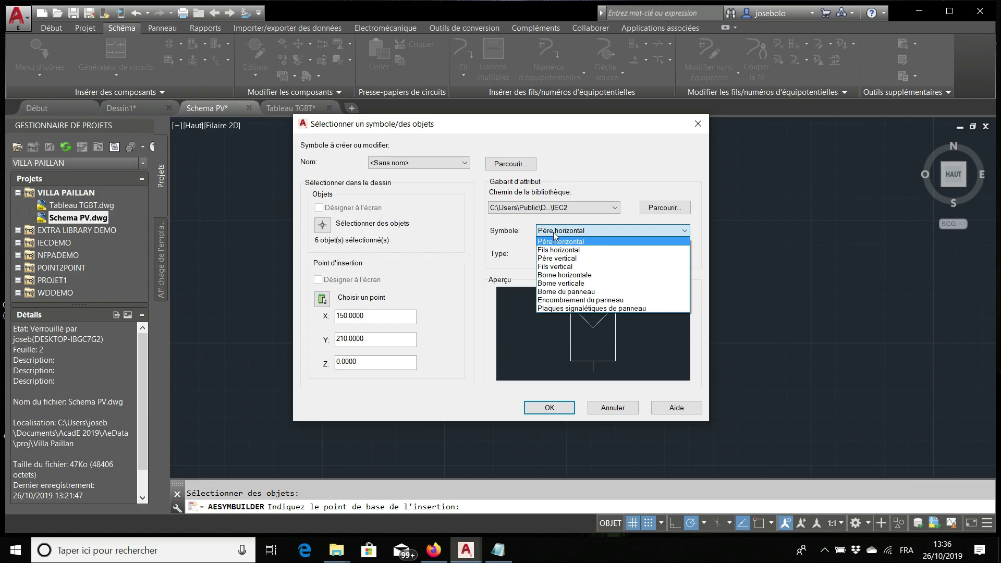
click(559, 259)
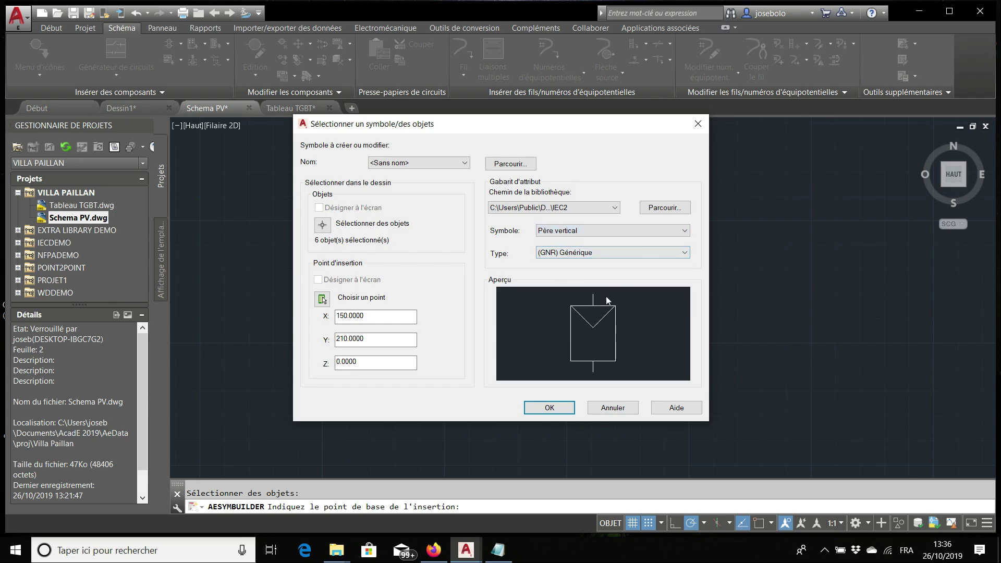
click(684, 255)
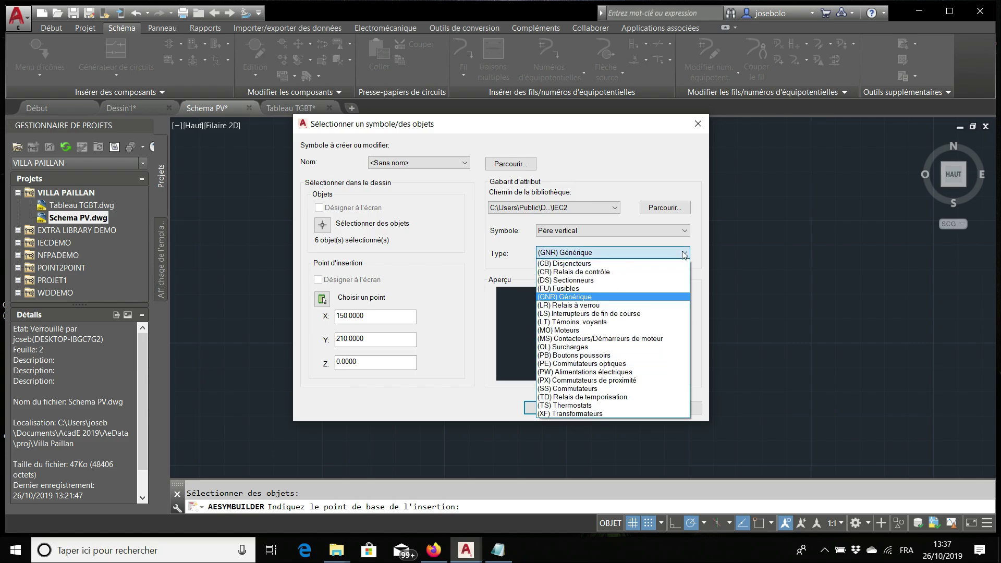
click(684, 255)
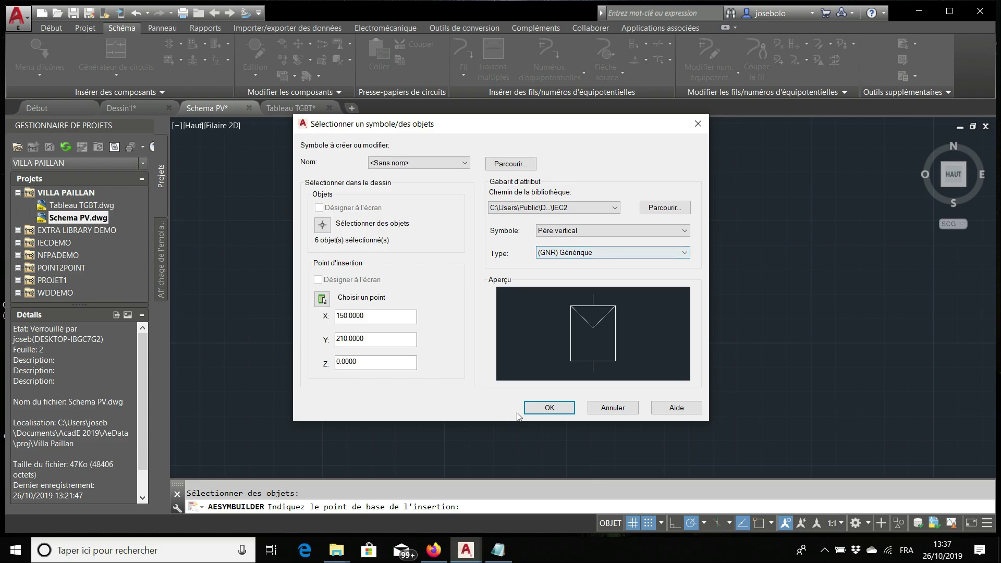
click(555, 411)
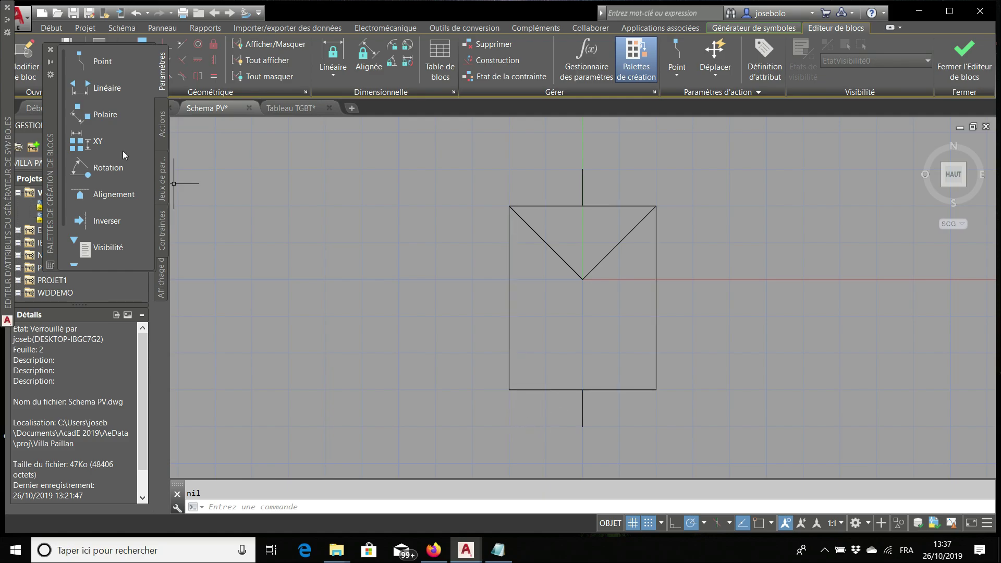
Step: Set the required TAG1 attribute's value to "panneau Photovoltaique"
mouse_move(7, 26)
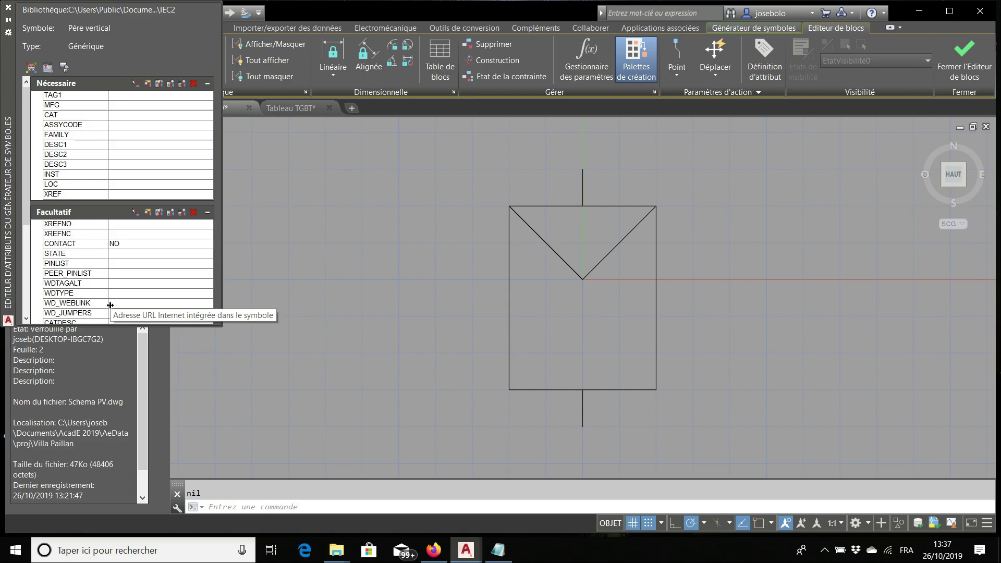
click(125, 99)
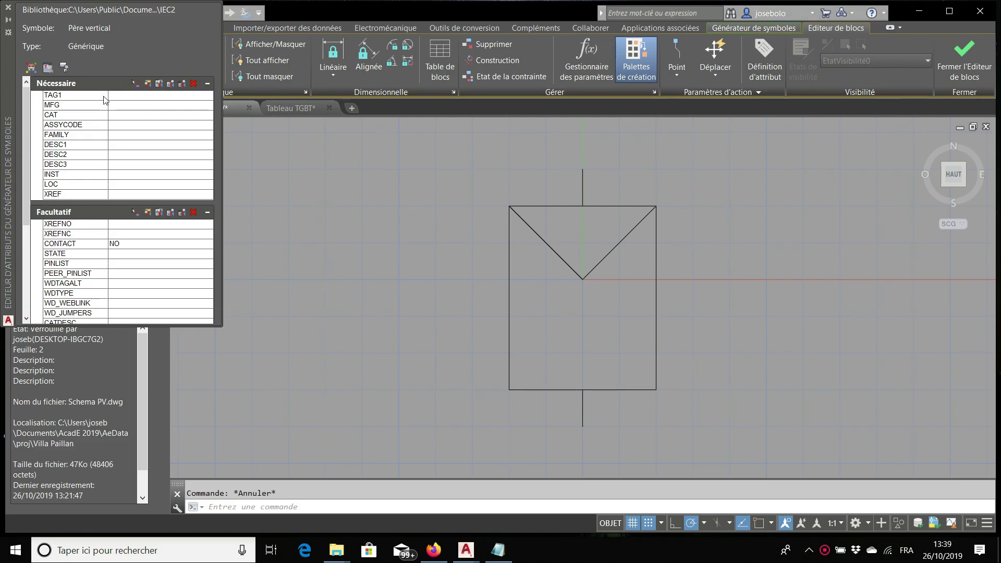
click(109, 96)
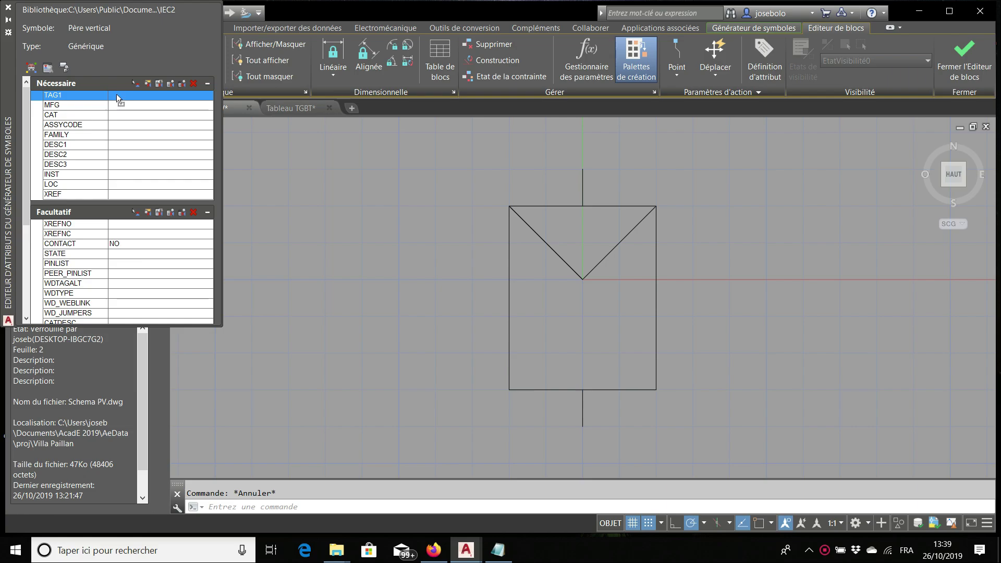
click(117, 95)
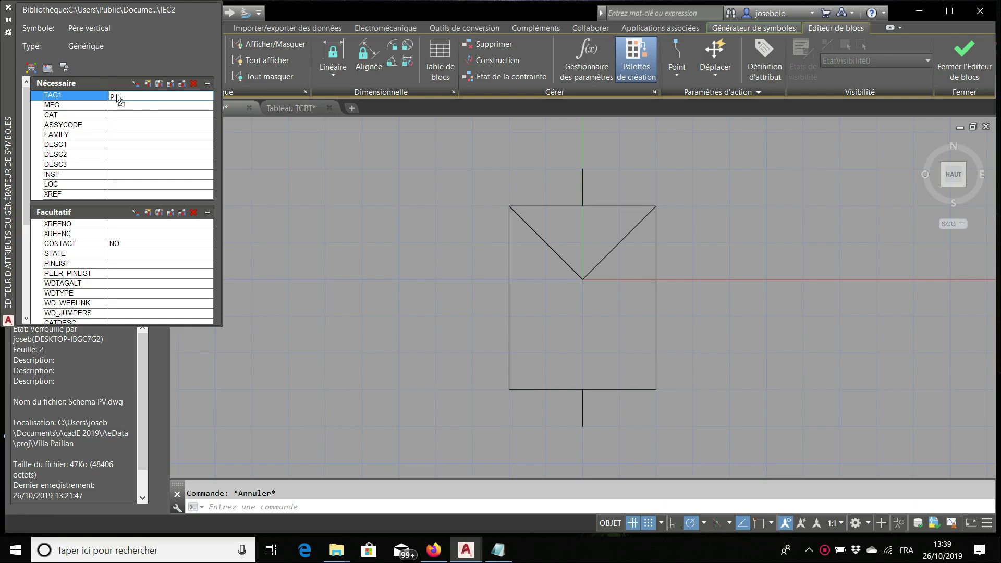
text(panneau Photovoltaique)
Step: Insert all required attributes, TAG1 through XREF, with the base point on the panel's left edge level with the tip of the V
click(39, 107)
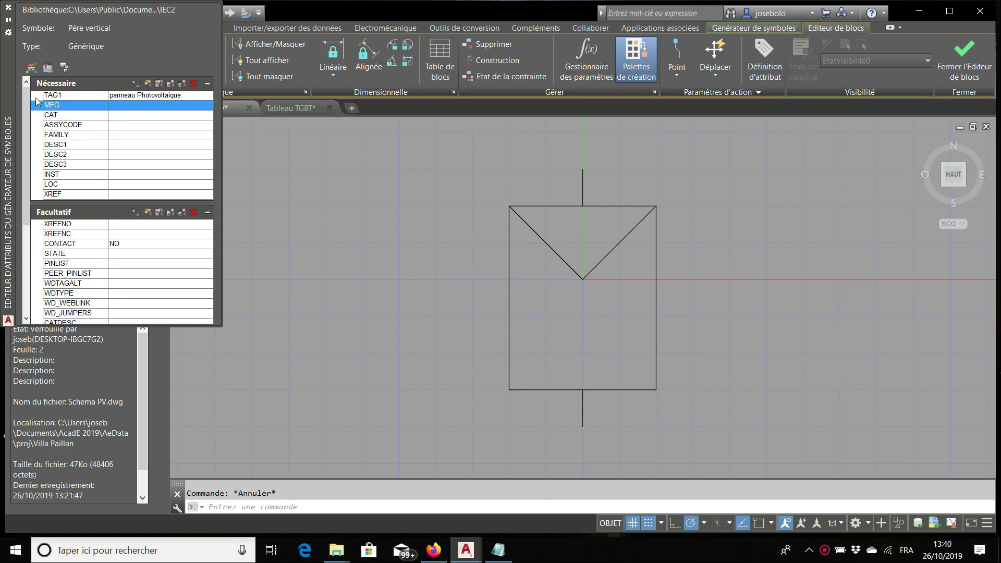
click(36, 97)
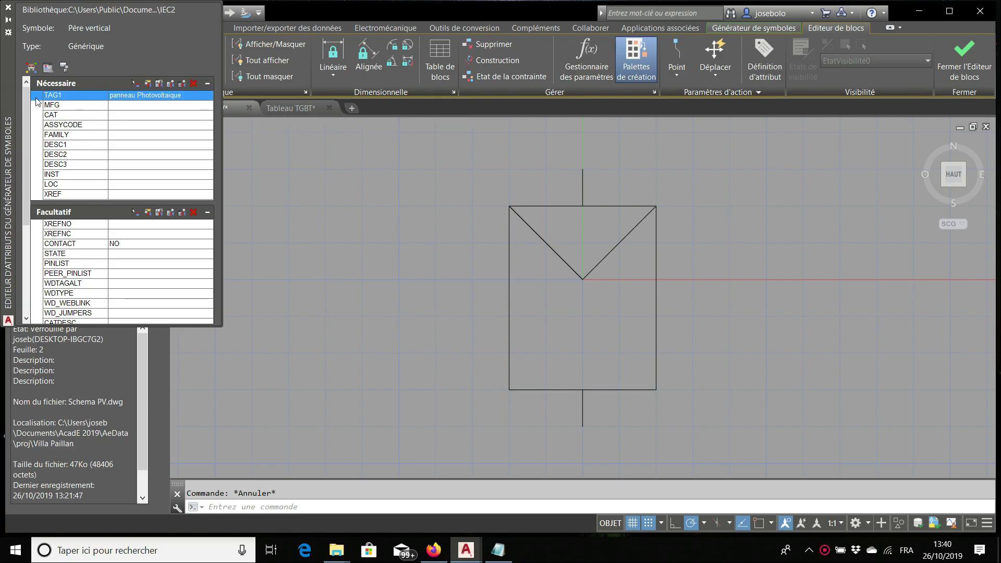
shift+click(65, 194)
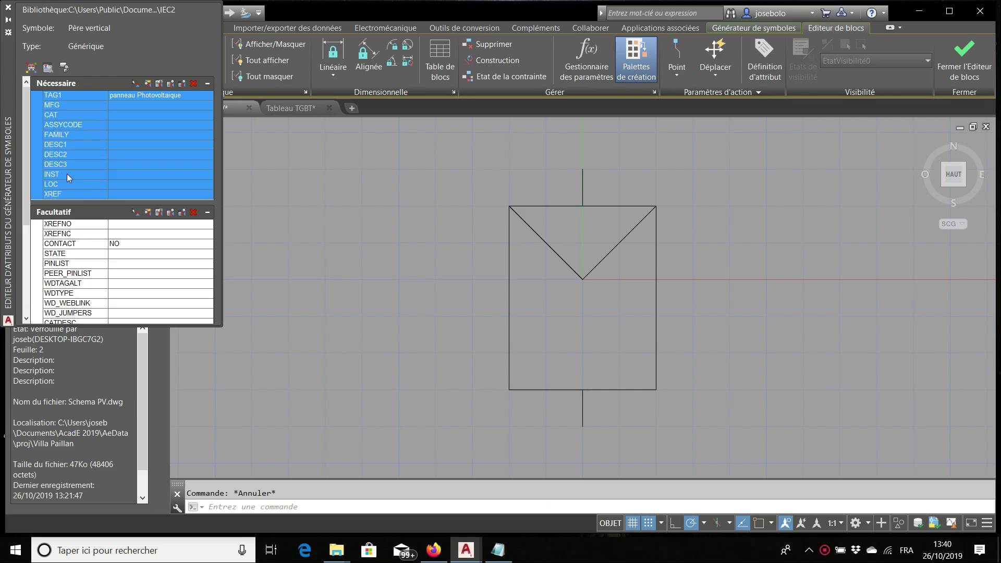
mouse_move(68, 165)
mouse_down()
mouse_move(246, 191)
mouse_move(338, 234)
mouse_up()
drag(498, 318, 494, 355)
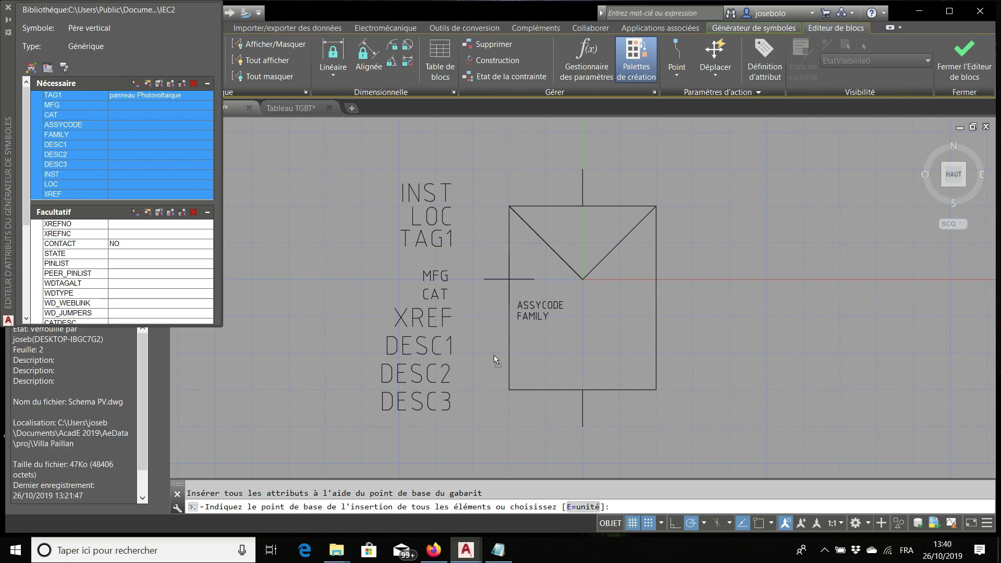
click(503, 287)
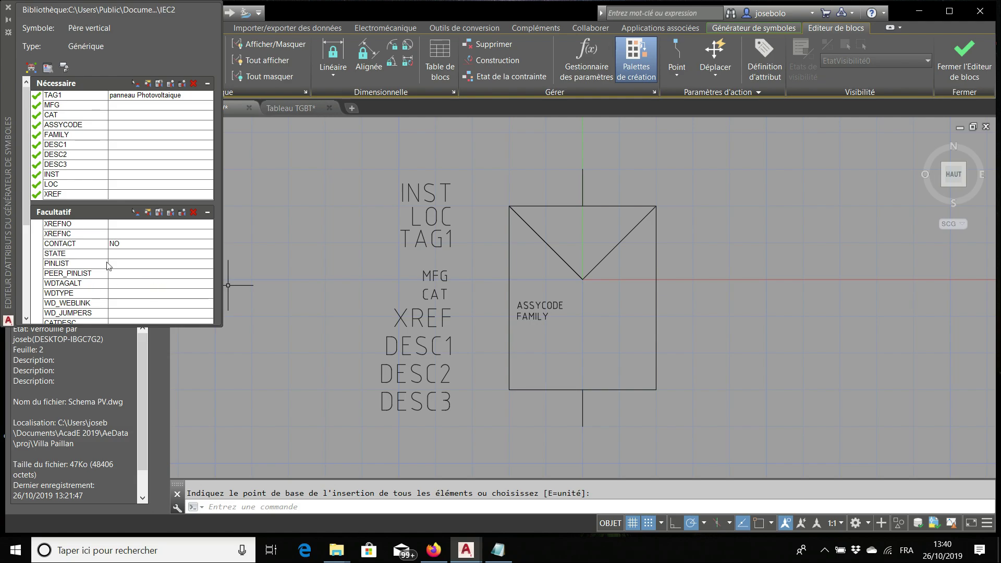
Step: Insert a wire connection with direction and style Haut / None at the free end of the panel's upper lead
drag(27, 196, 29, 277)
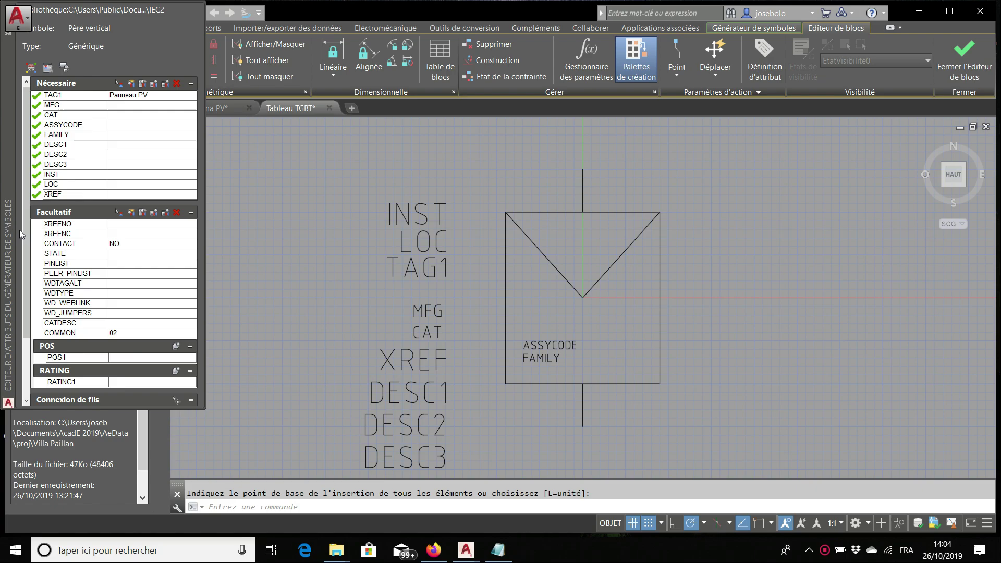
drag(24, 241, 30, 361)
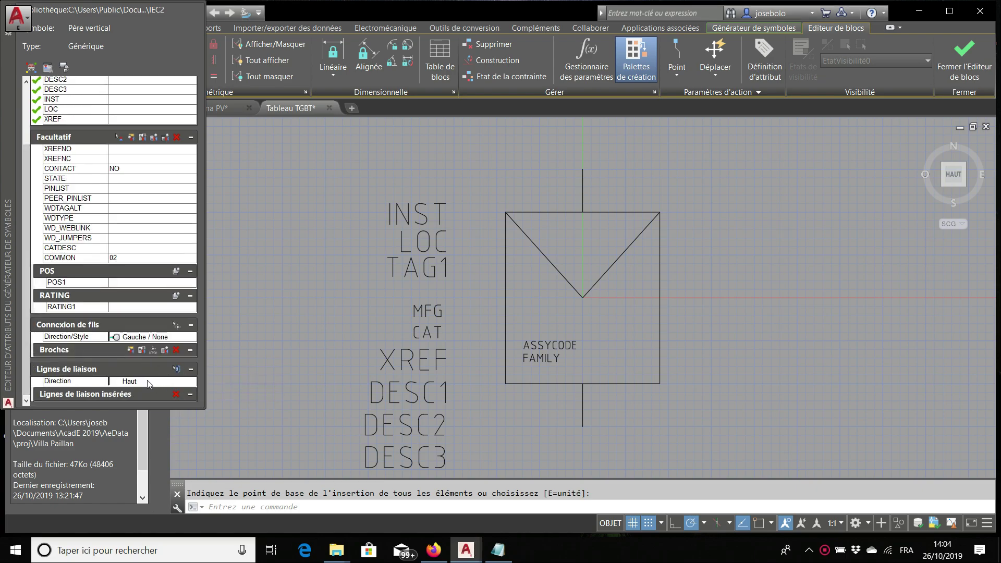
click(169, 338)
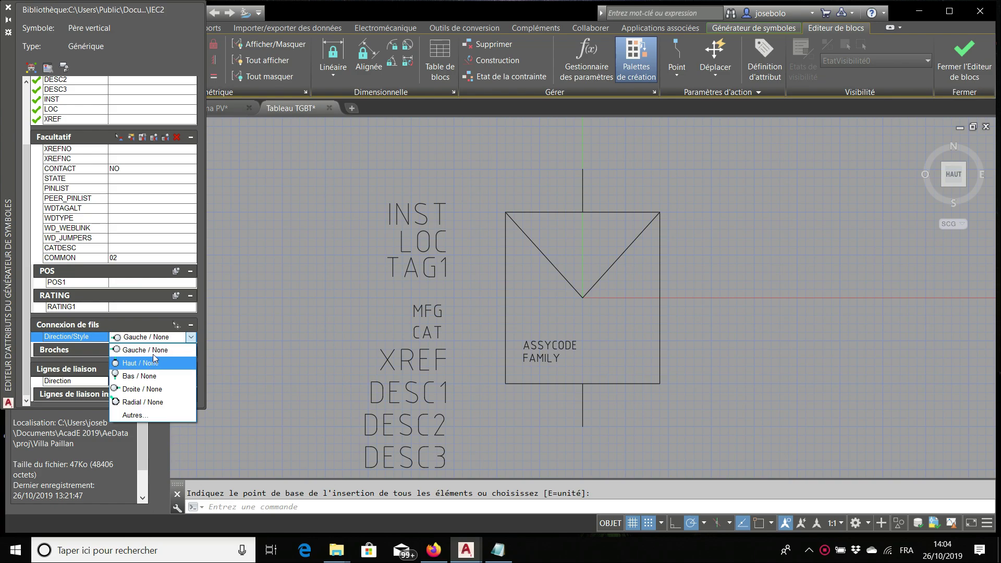
key(Up)
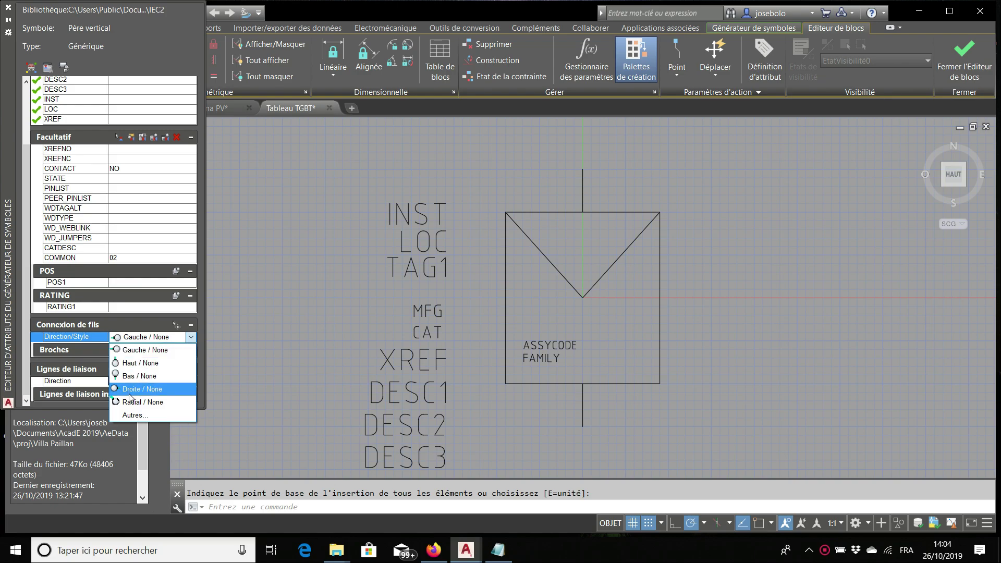
click(139, 363)
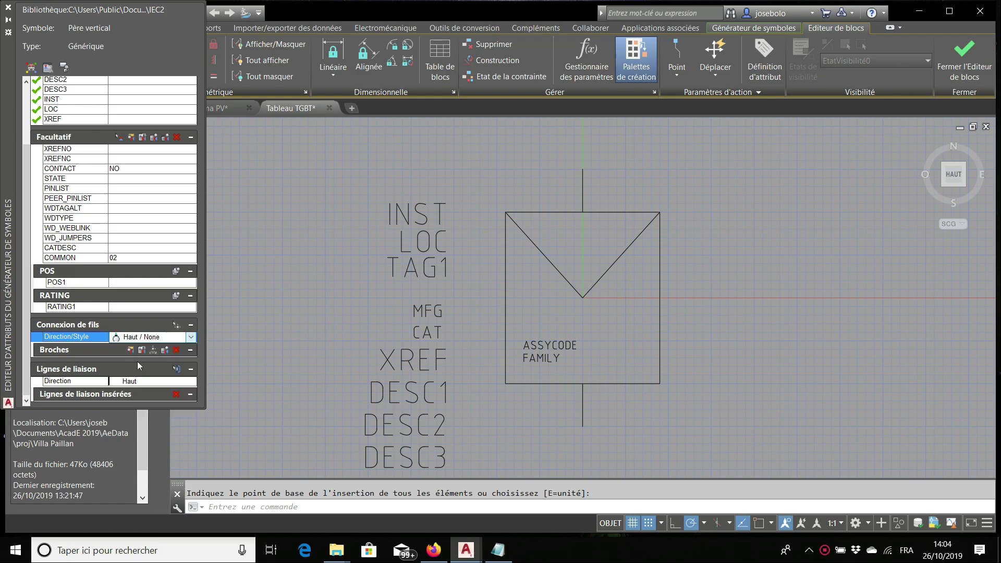
click(178, 326)
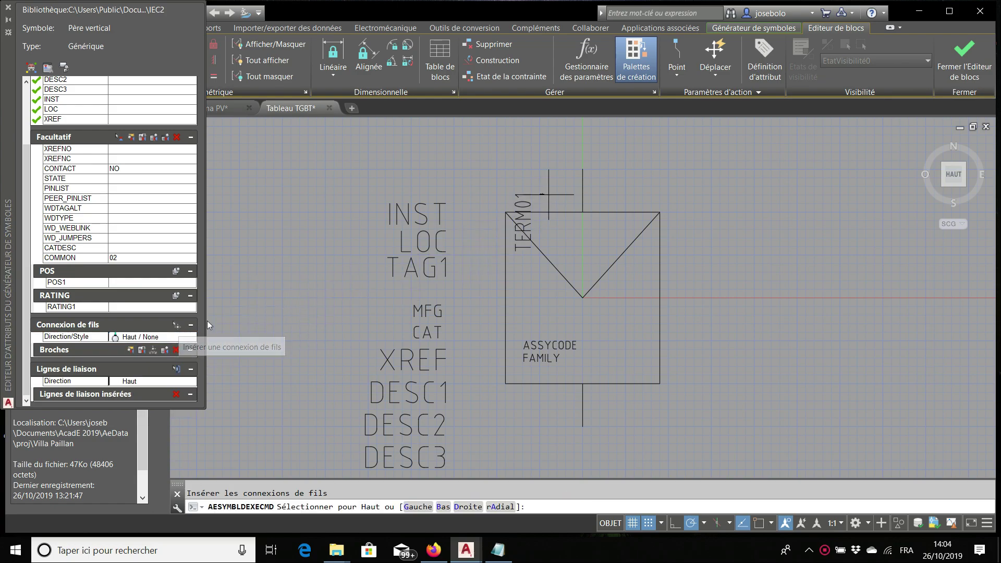
scroll(558, 168, up, 2)
scroll(558, 168, up, 1)
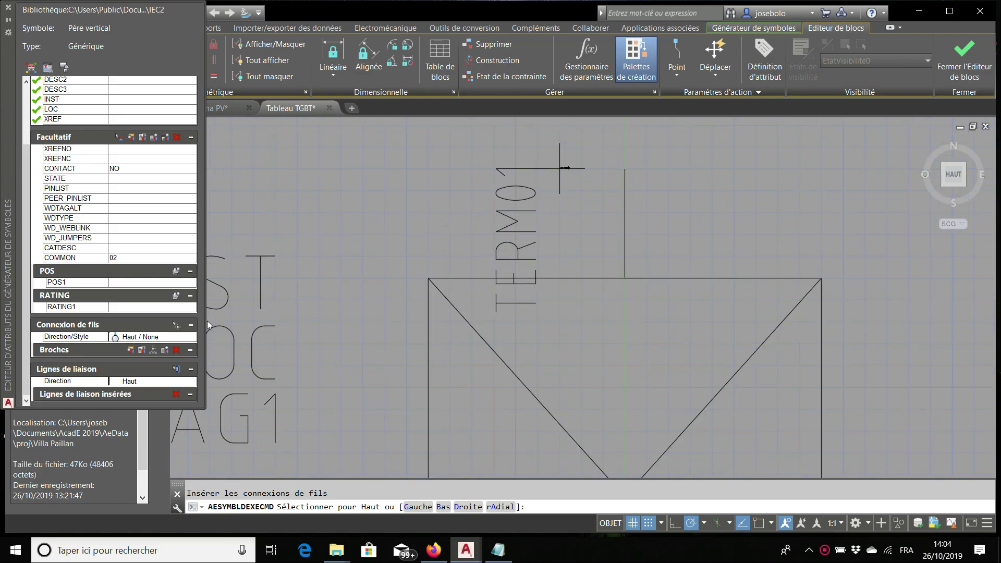
click(626, 166)
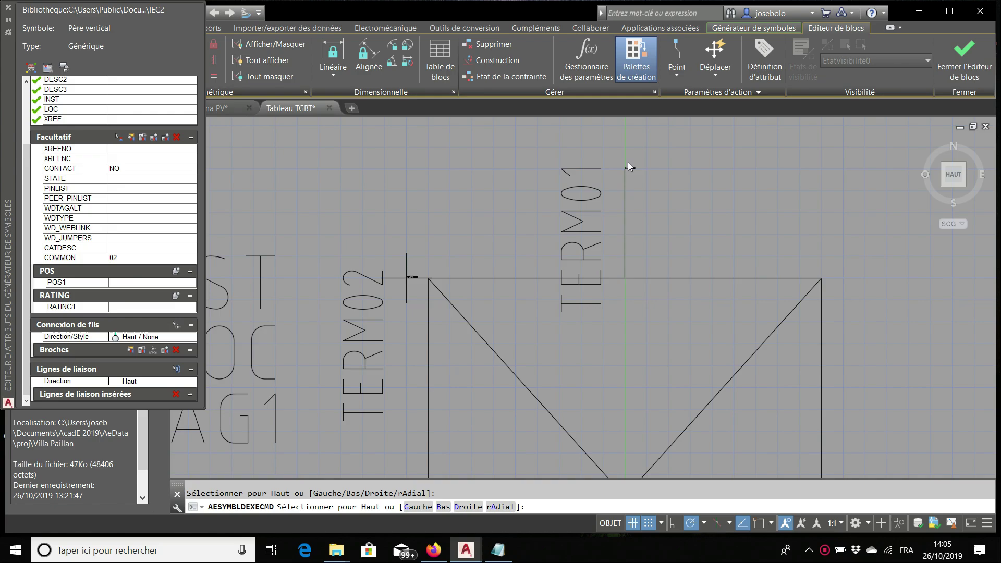
key(Escape)
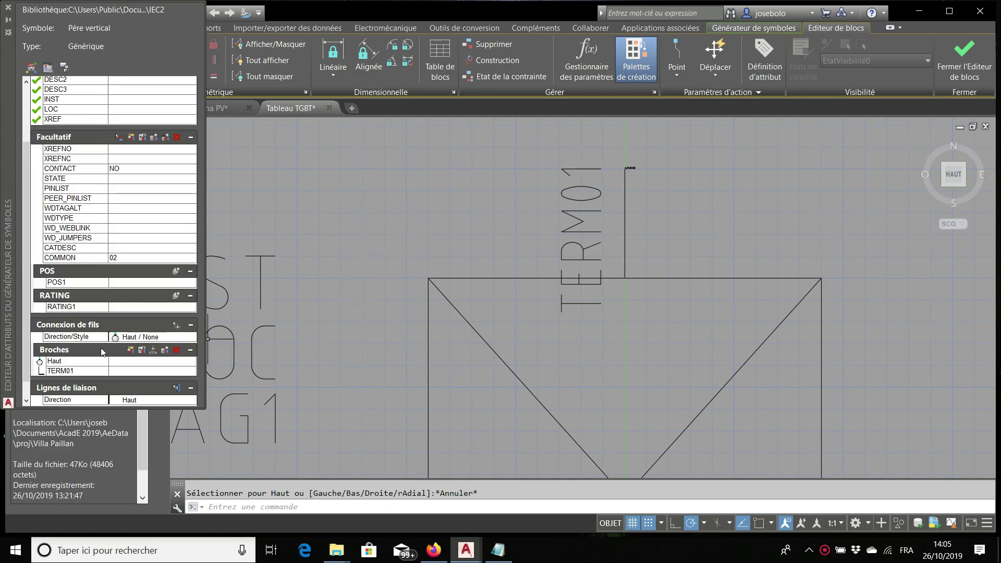
Step: Insert a wire connection with direction and style Bas / None at the free end of the panel's lower lead
click(126, 338)
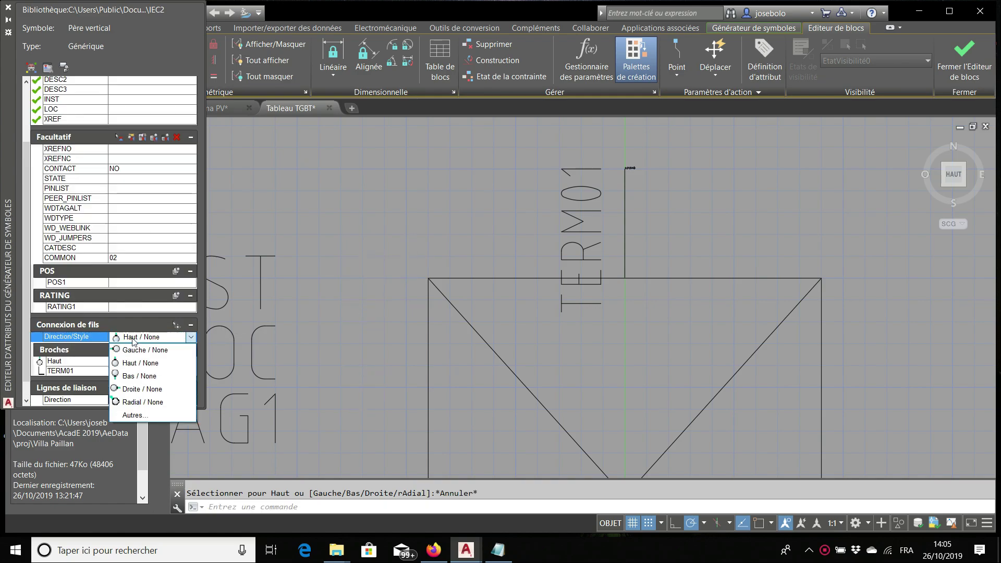
click(132, 376)
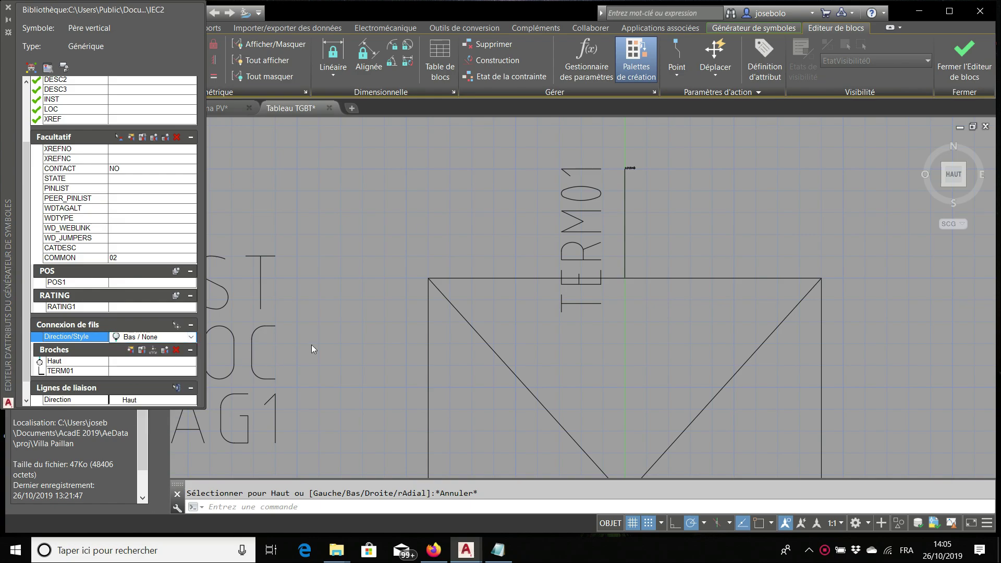
mouse_move(415, 352)
middle_down()
mouse_move(353, 74)
mouse_move(357, 0)
middle_up()
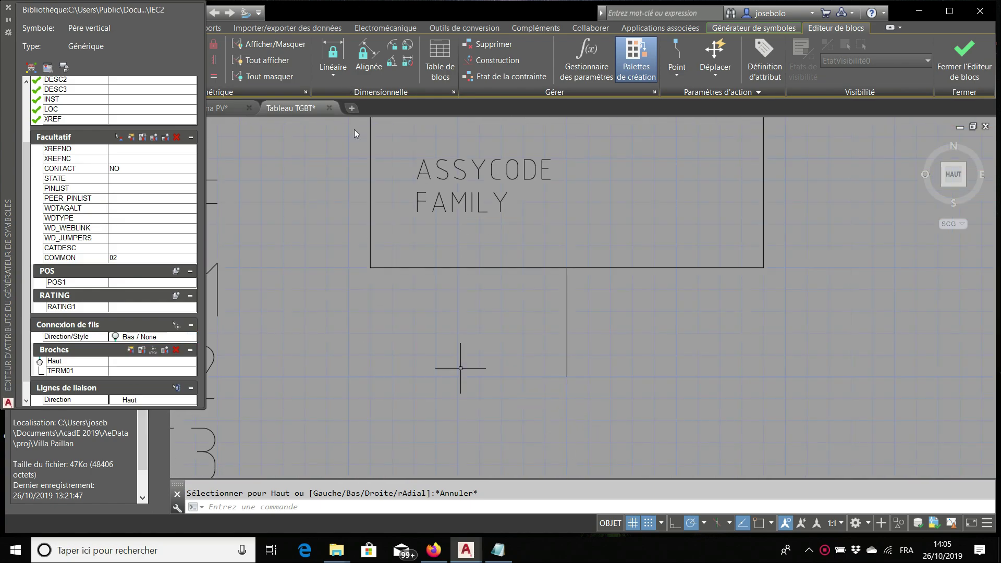
click(178, 327)
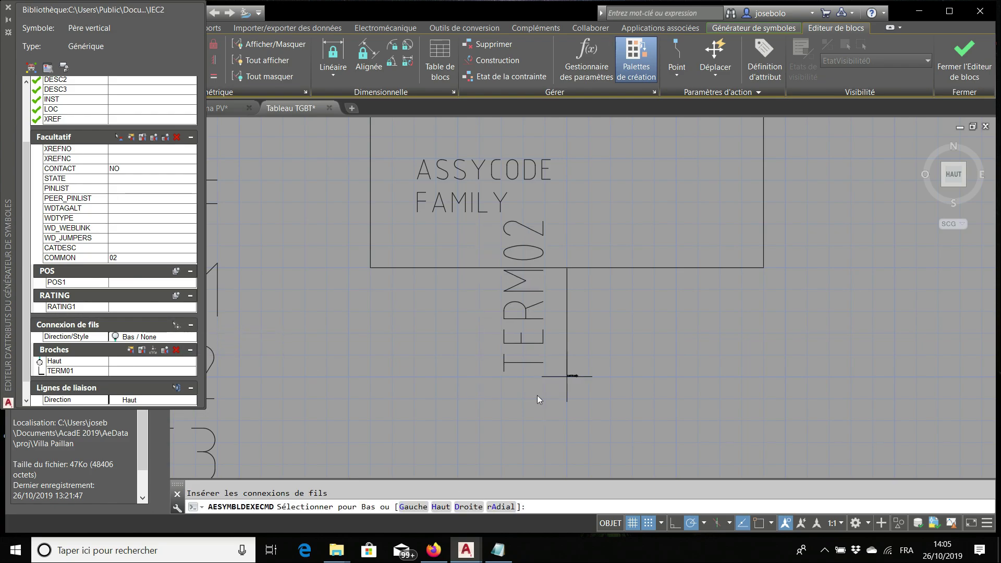
click(559, 375)
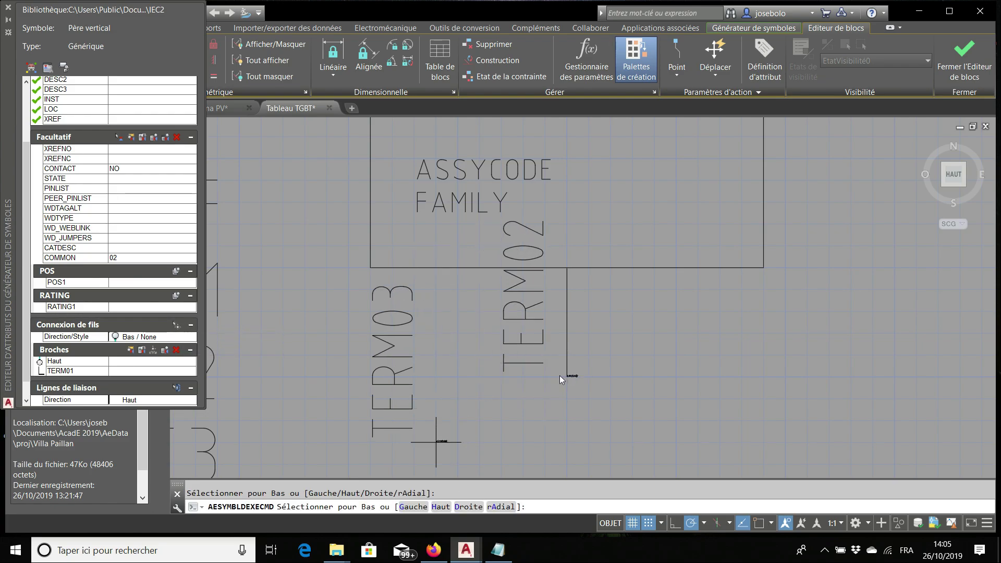
key(Escape)
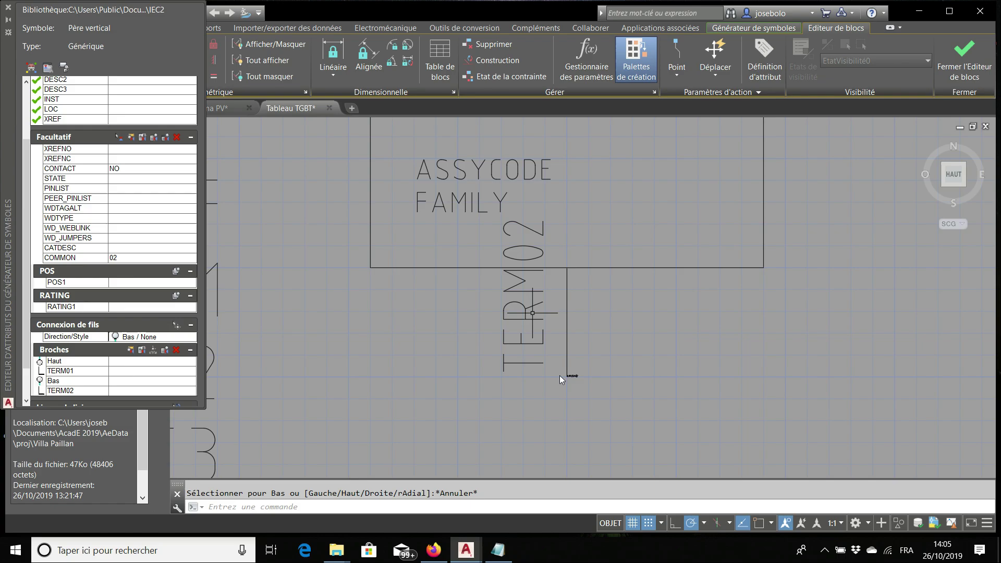
Step: Move the TERM02 attribute text slightly down and to the left, farther from the lower lead
click(525, 315)
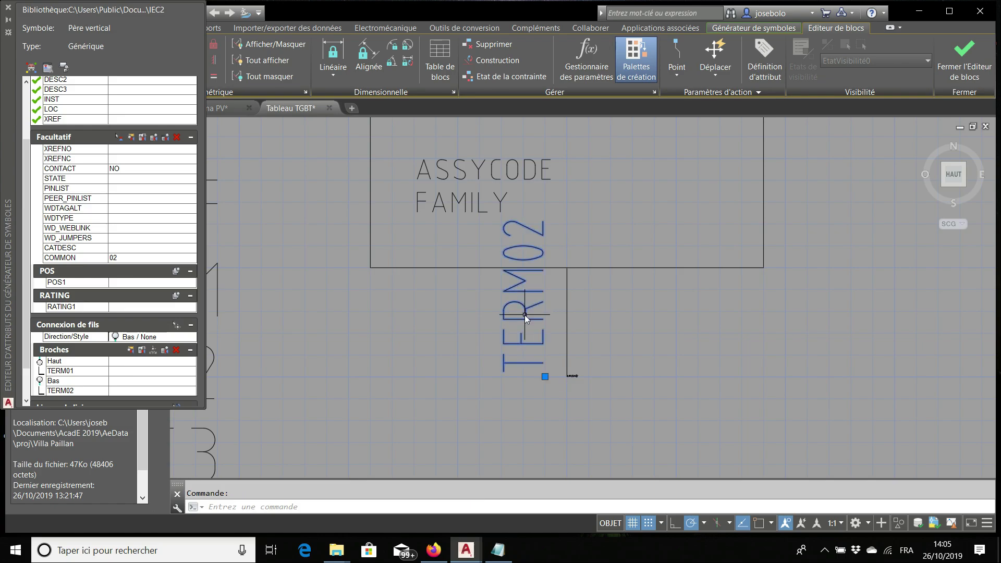
right_click(525, 315)
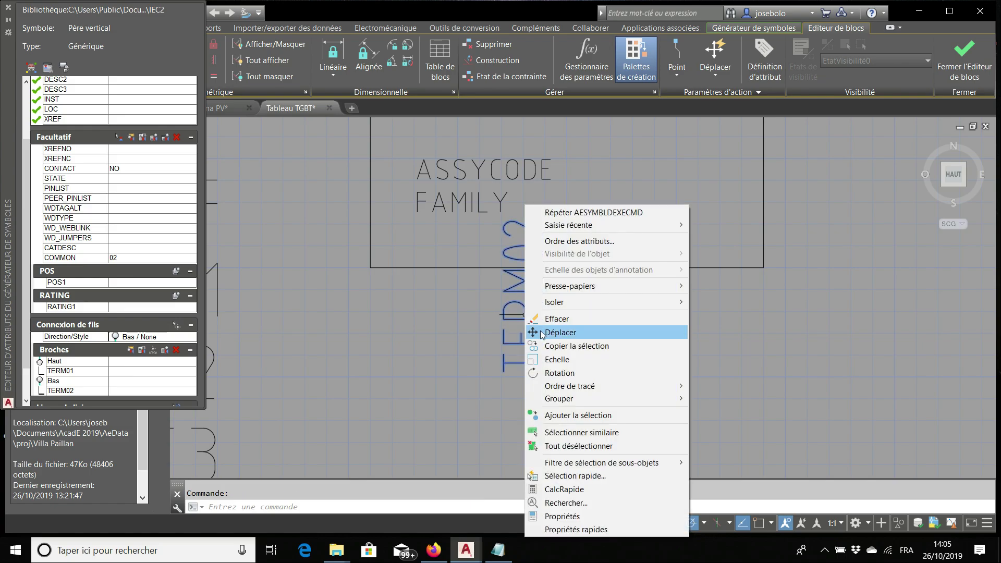
click(527, 332)
click(528, 328)
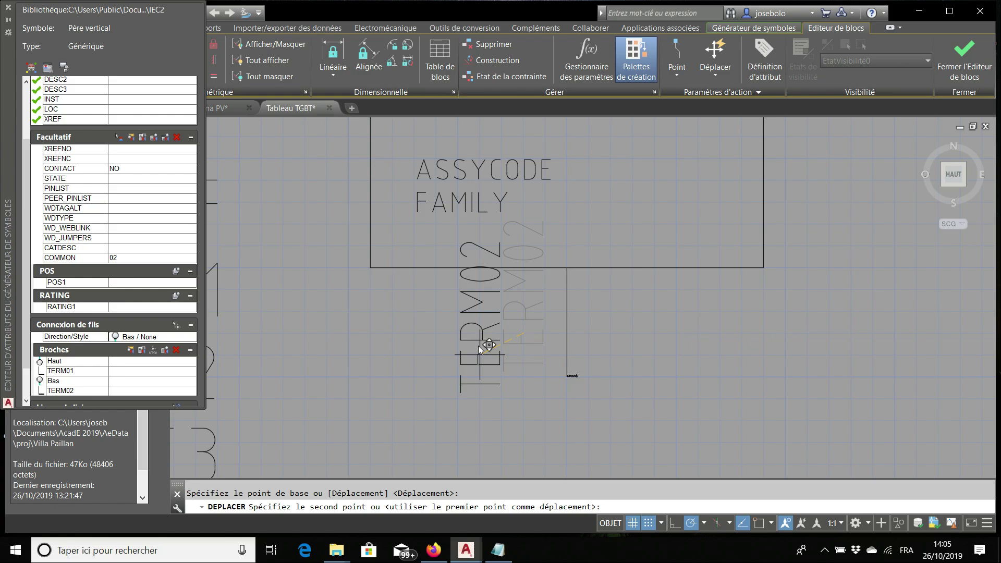
click(477, 346)
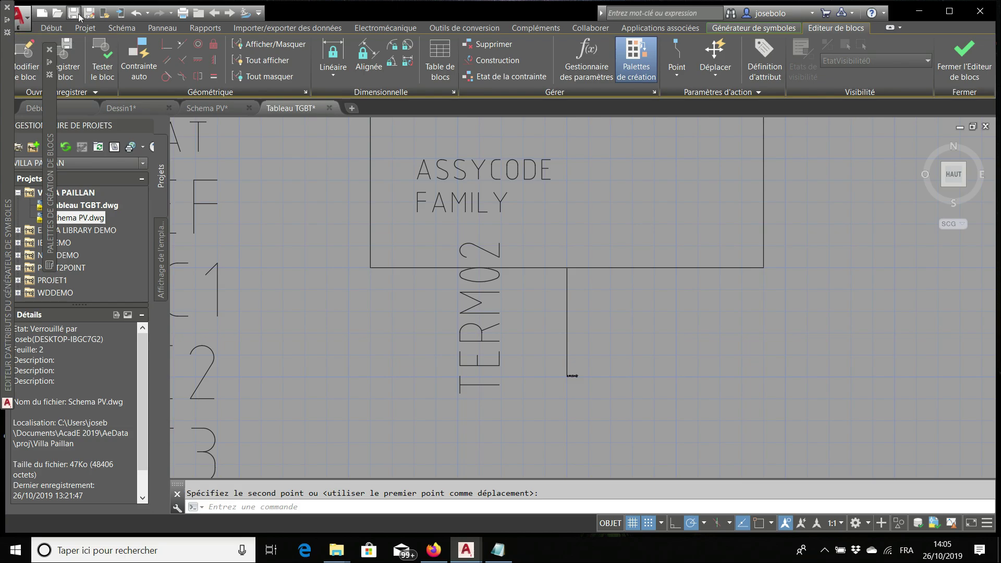
Step: Preview the symbol in a block test window, close it, and run the symbol verification
click(77, 13)
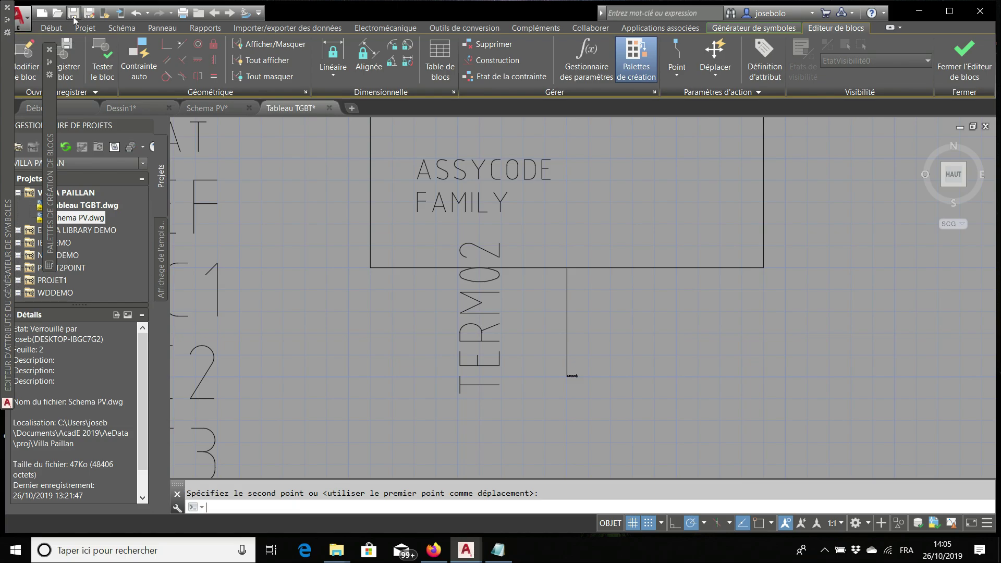
click(102, 68)
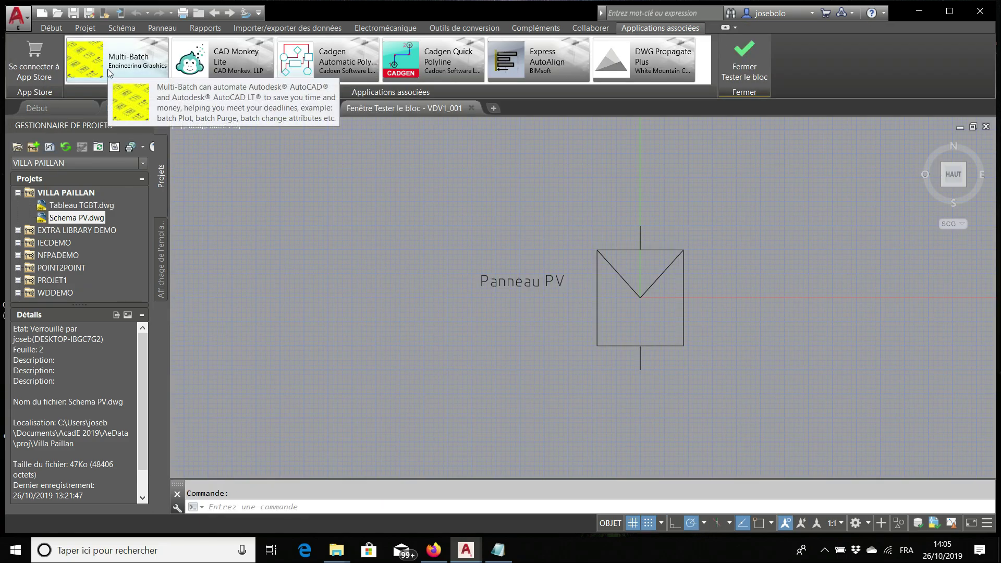
click(744, 60)
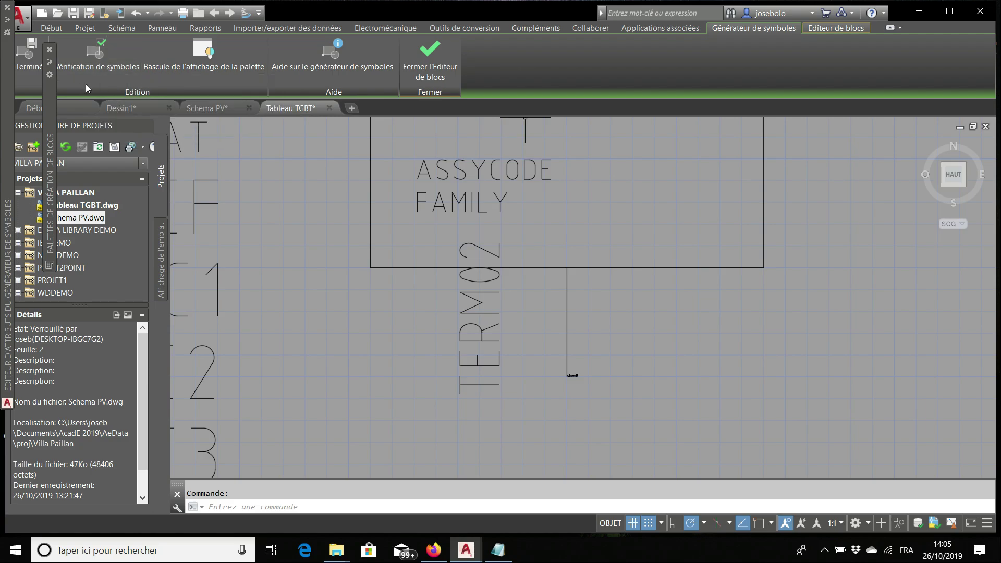
click(100, 78)
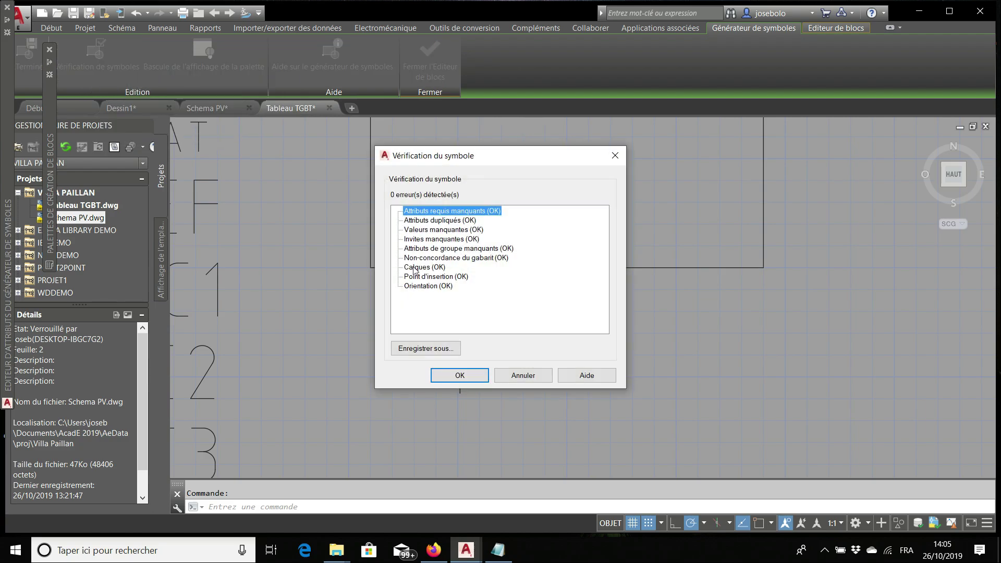
click(479, 377)
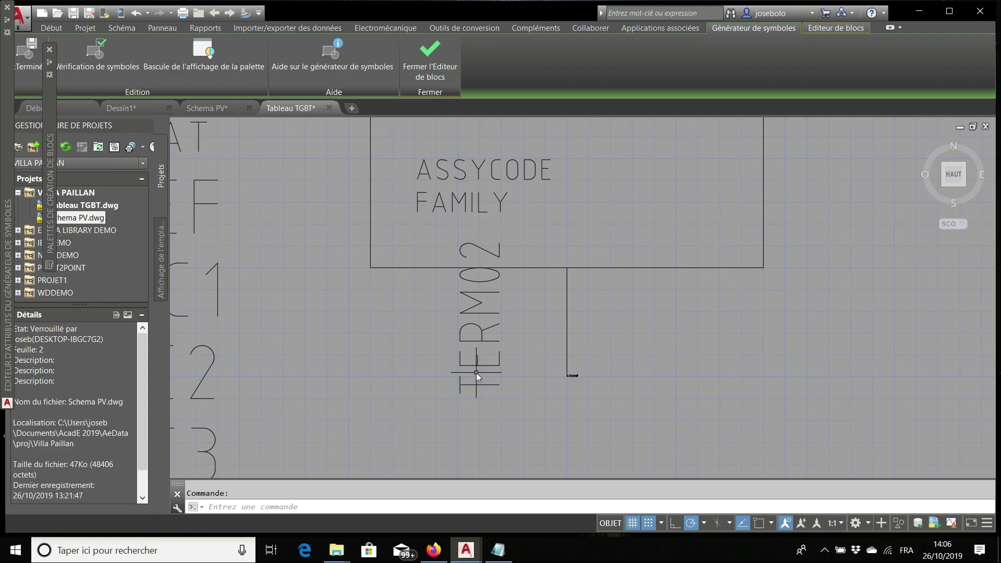
Step: Close the block editor to bring up the symbol's save settings, and look through the catalogue symbol names, keeping (DV) Générique
click(443, 68)
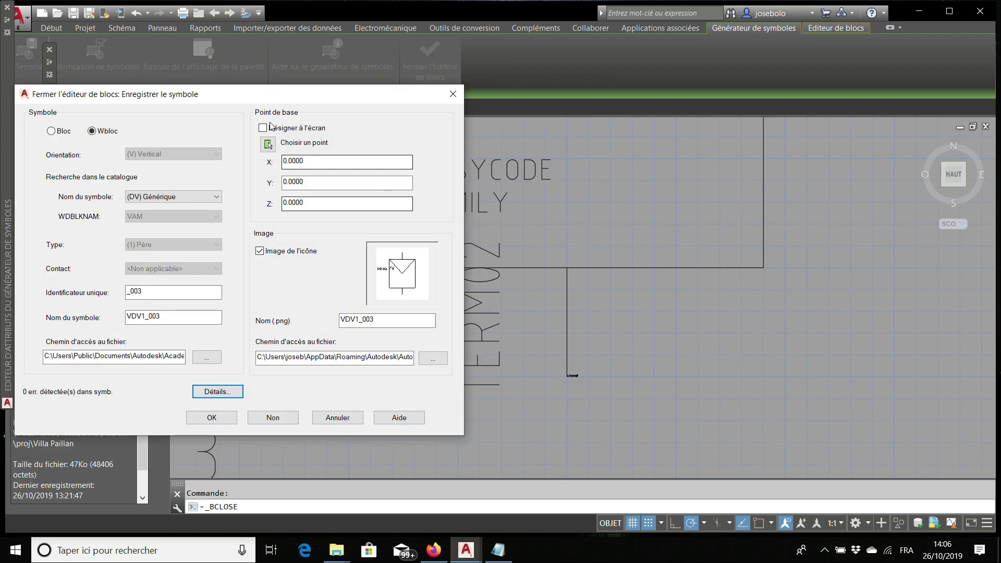
drag(254, 95, 448, 71)
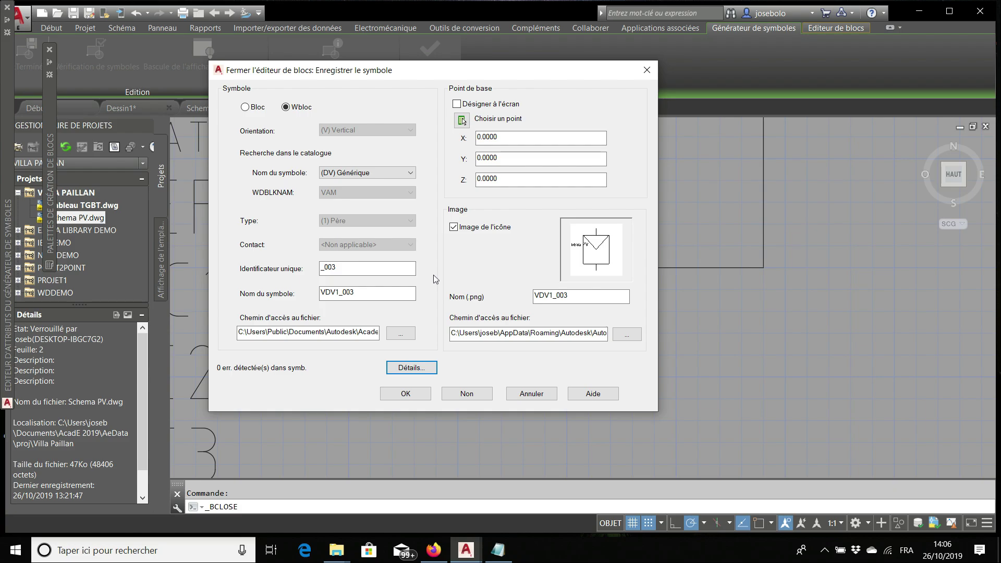
click(345, 293)
click(410, 172)
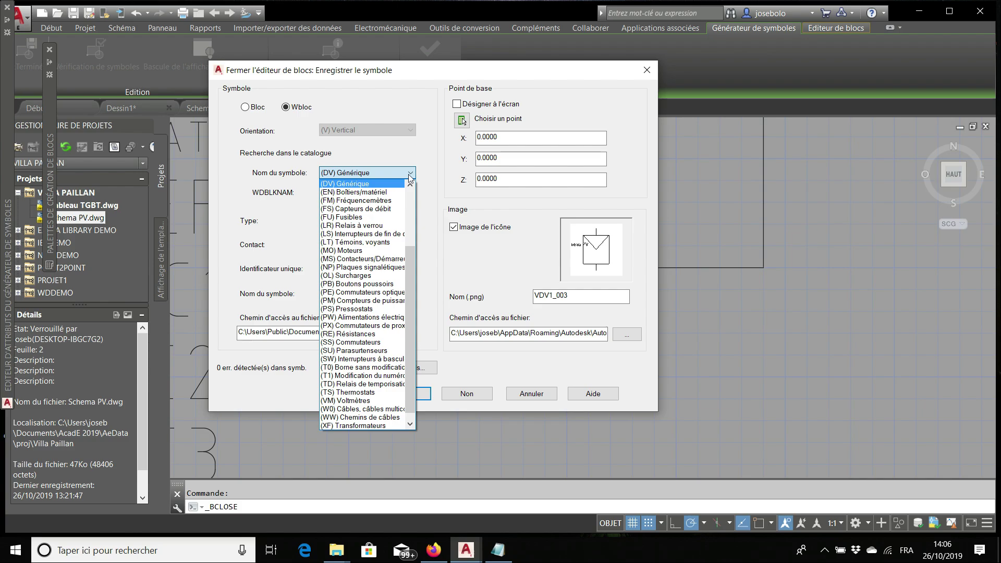
click(410, 177)
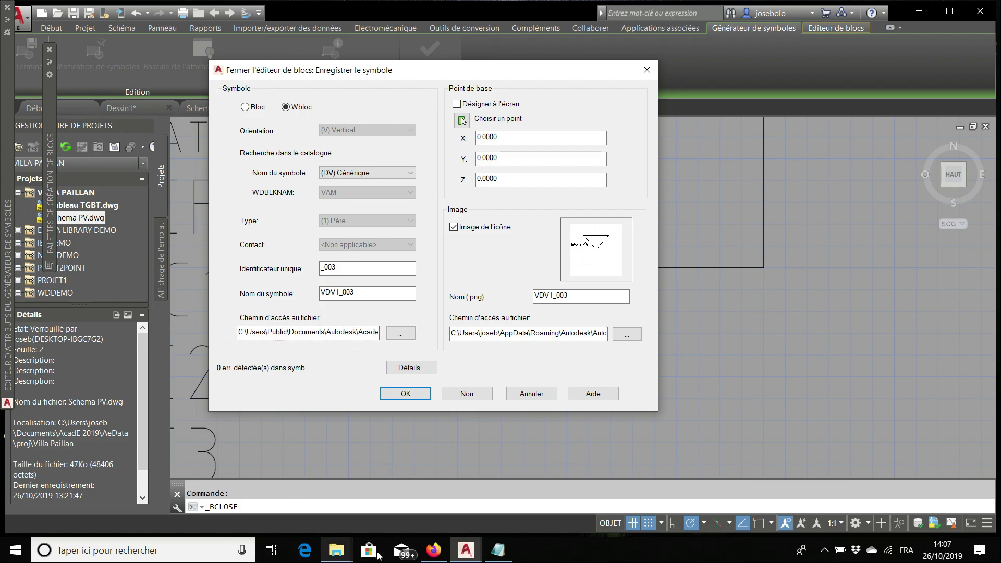
Step: Switch to Notepad, start a new blank document, and move its window aside
click(497, 551)
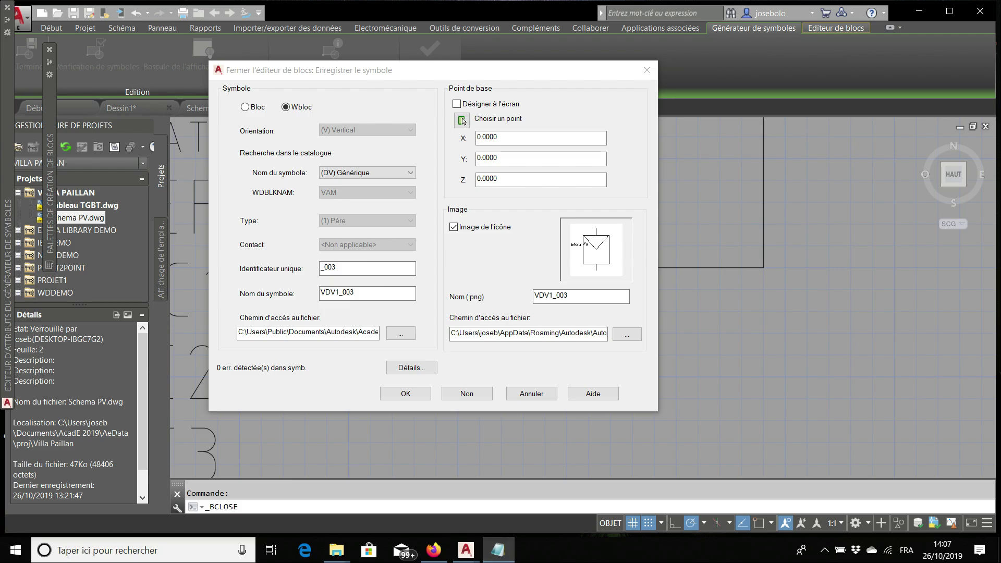
drag(1000, 129, 582, 94)
click(165, 116)
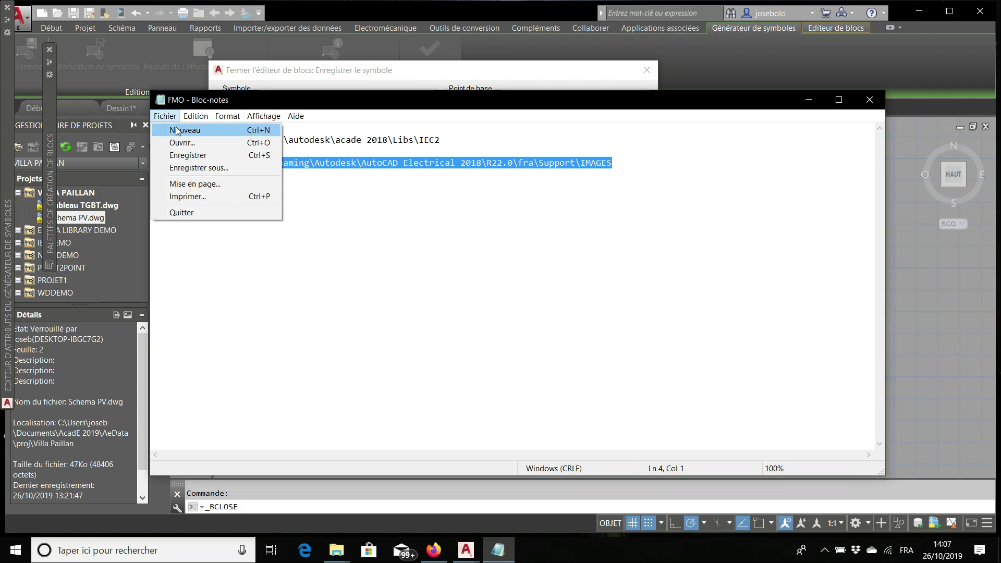
click(177, 130)
mouse_move(262, 100)
mouse_down()
mouse_move(326, 103)
mouse_move(464, 45)
mouse_up()
Step: Copy the symbol's file path from the save settings and paste it into the blank Notepad document
click(272, 332)
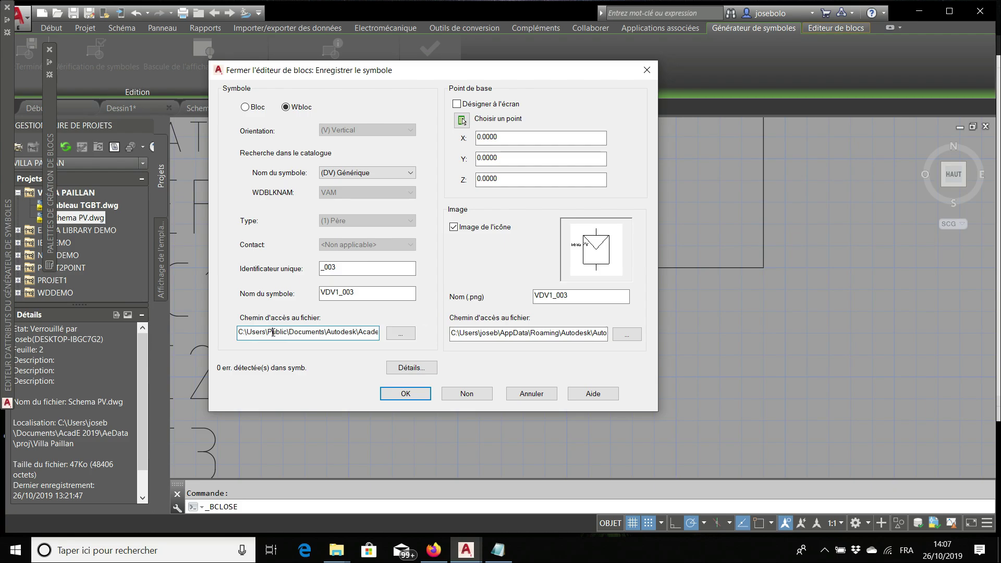
right_click(272, 333)
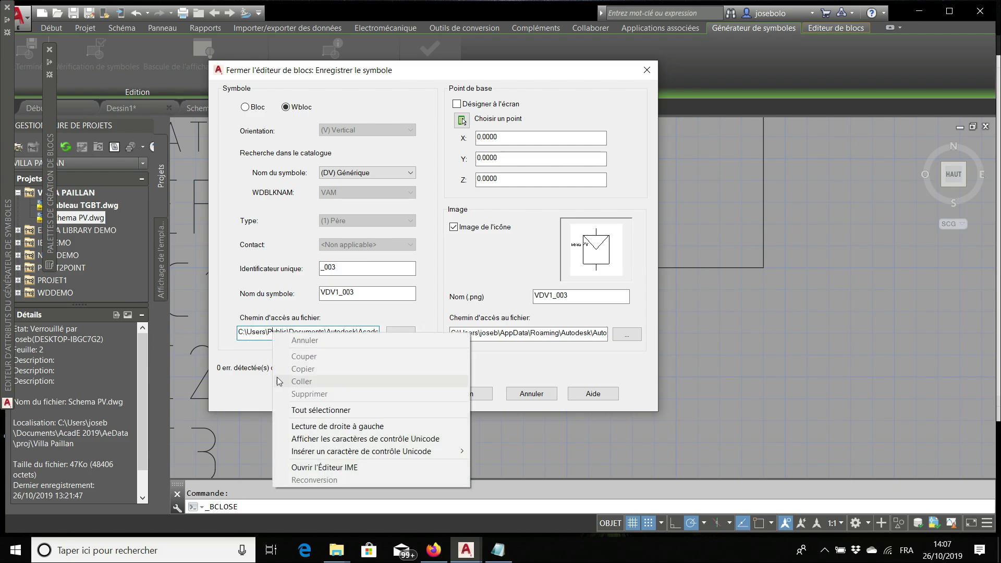
click(296, 411)
key(ctrl+c)
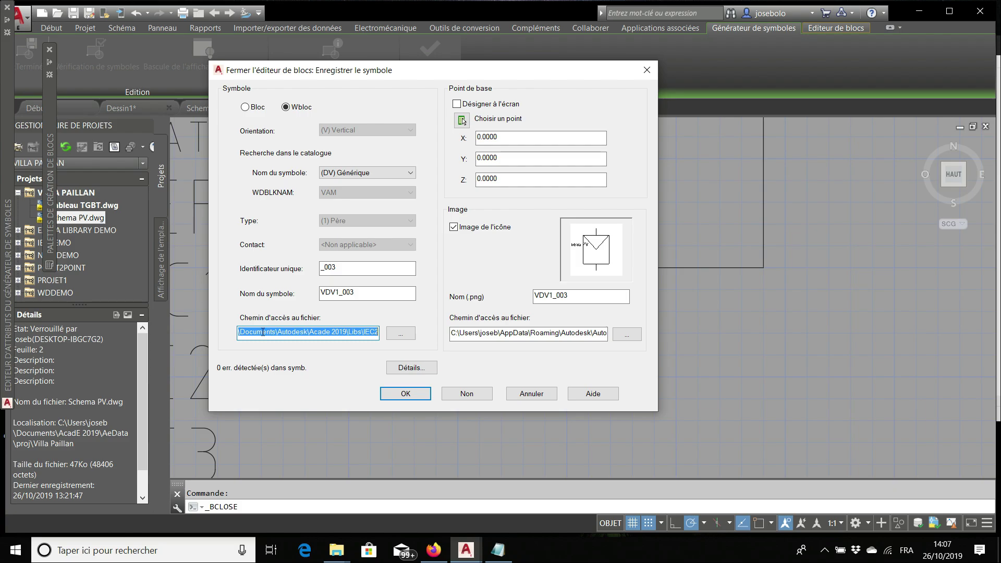
click(498, 550)
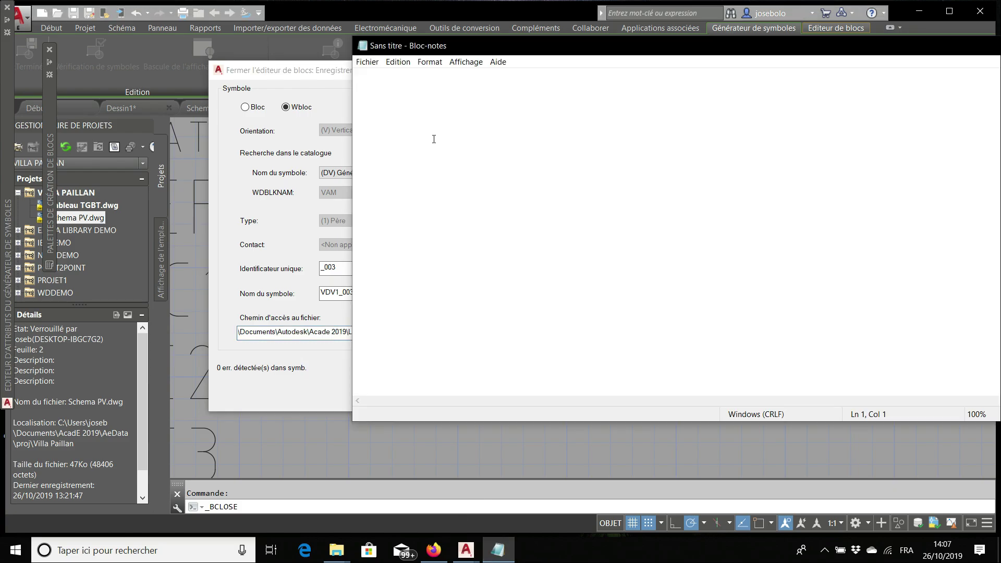
right_click(419, 113)
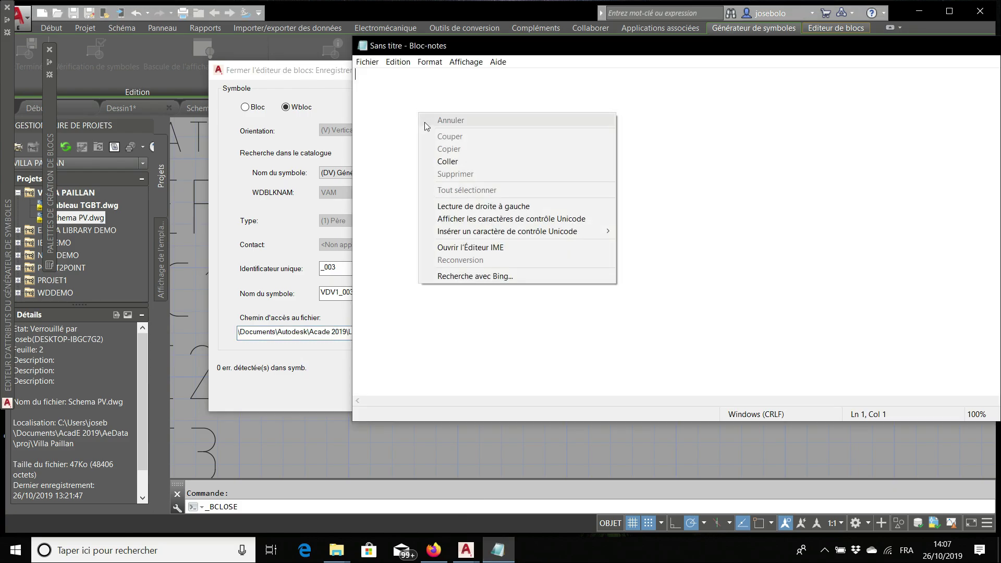
click(446, 162)
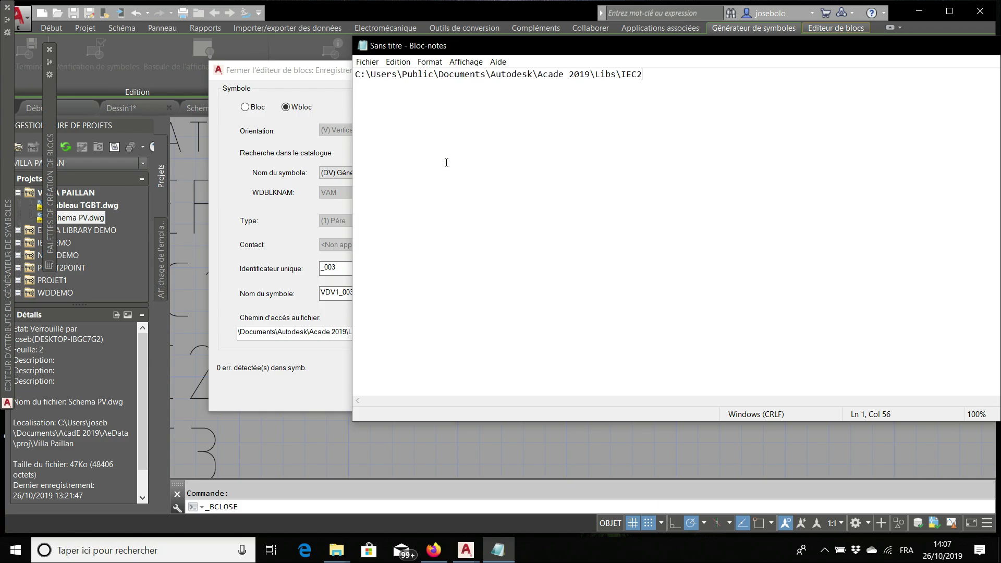
Step: Insert the heading "chemin composant" on its own line above the pasted path and start a new line below it
click(356, 79)
text(chemi)
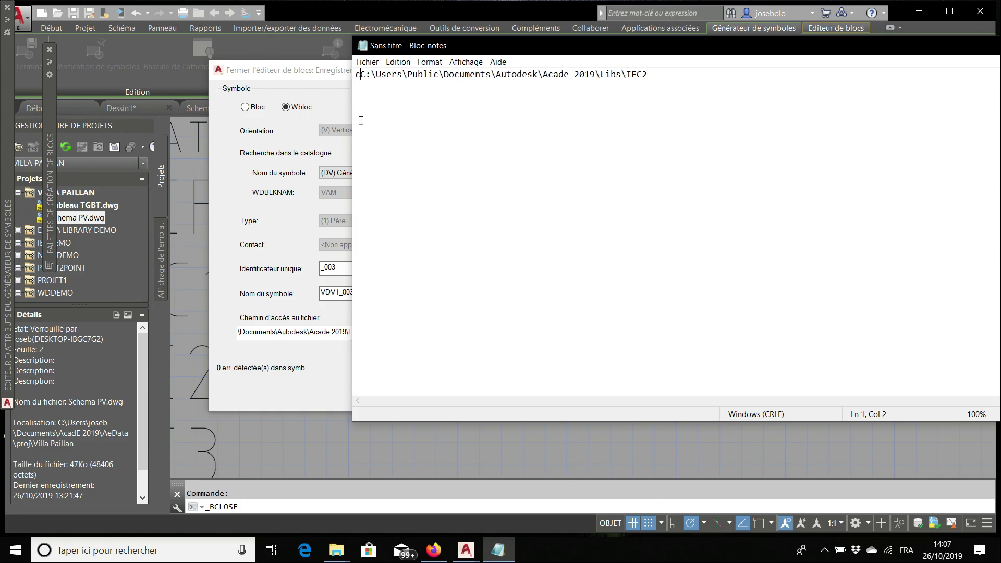
text(n compo)
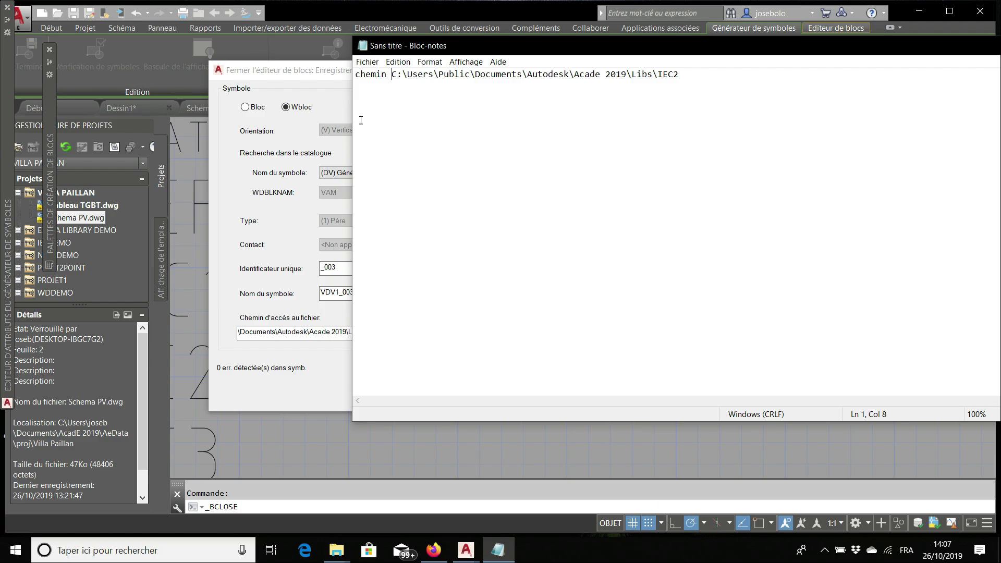
text(sant)
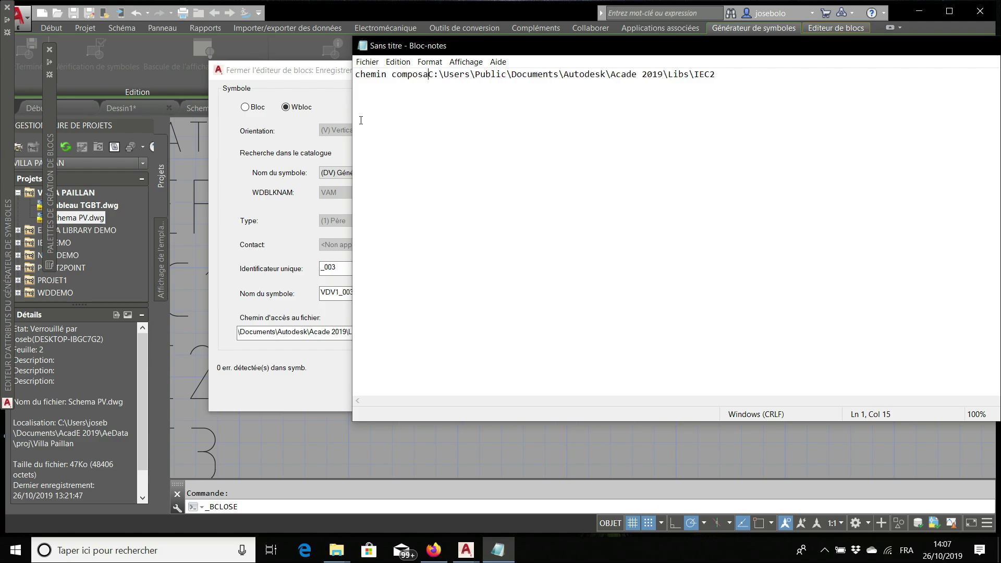
key(Return)
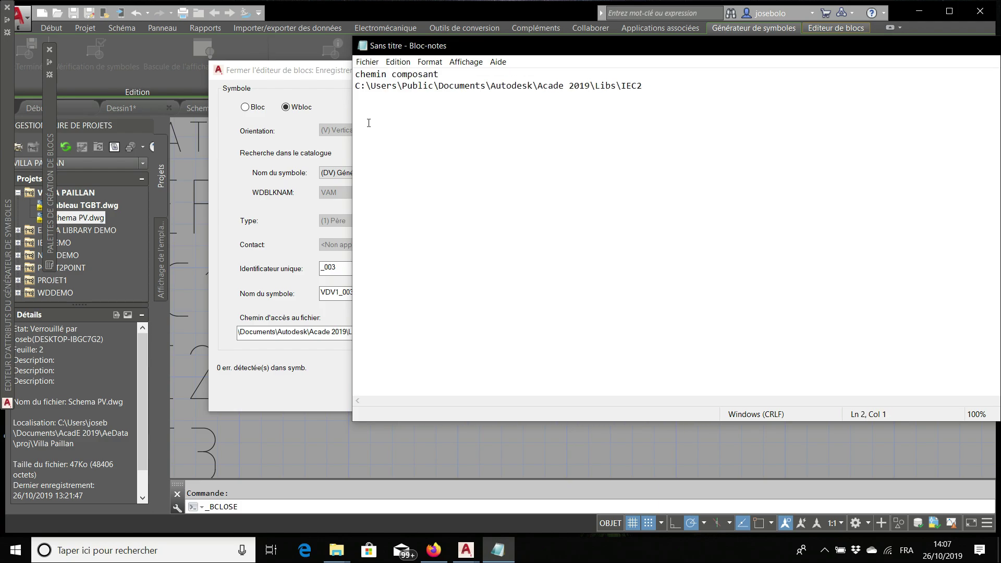
click(683, 85)
key(Return)
Step: Copy the icon image's file path from the save settings into Notepad under the heading "chemin image", and minimise the note
key(alt+Tab)
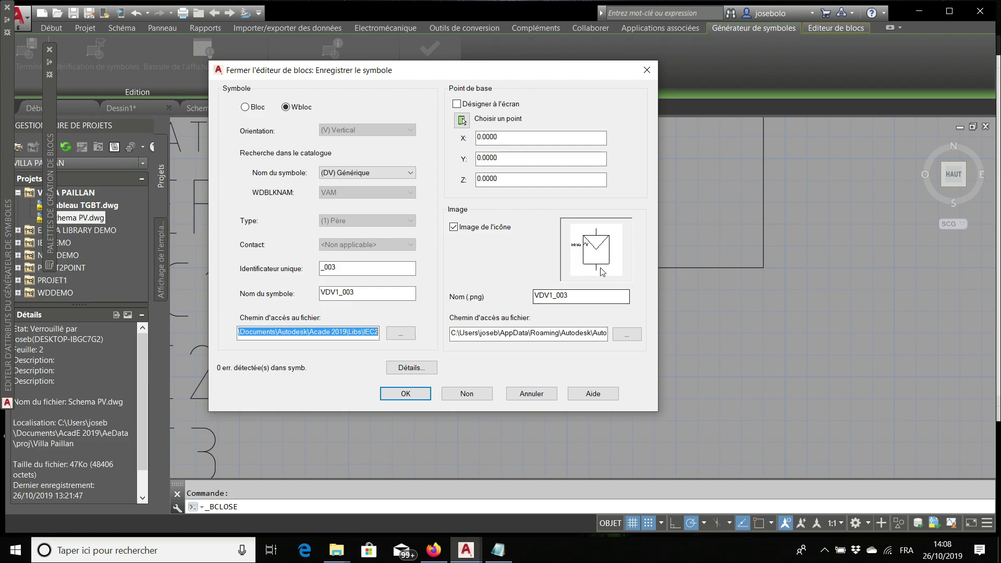
click(452, 333)
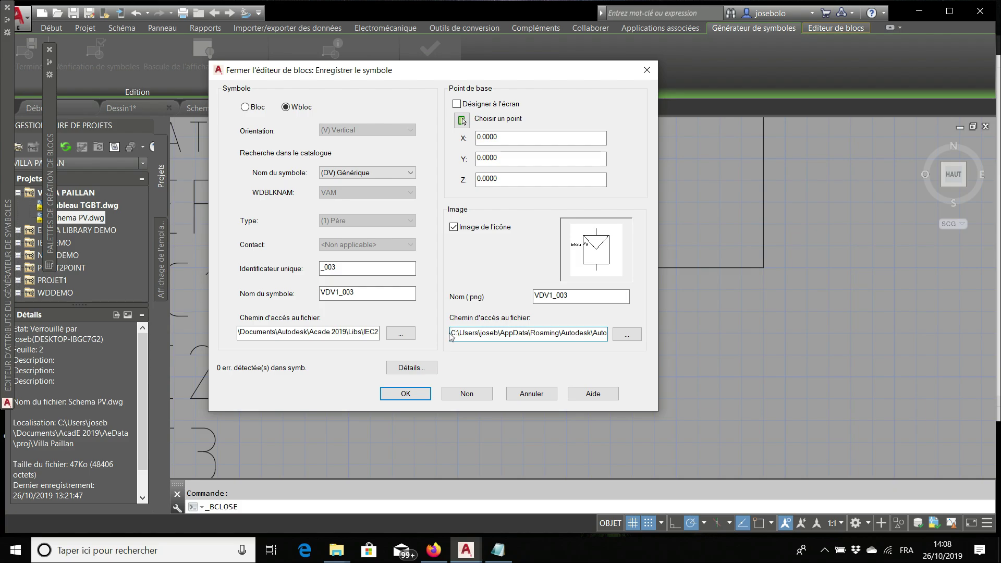
right_click(472, 336)
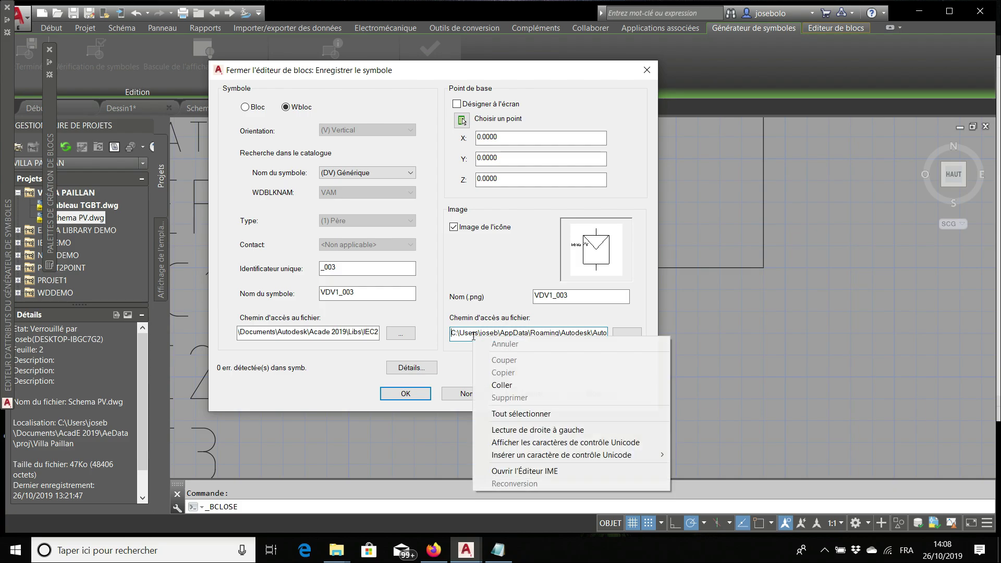
click(493, 412)
key(ctrl+c)
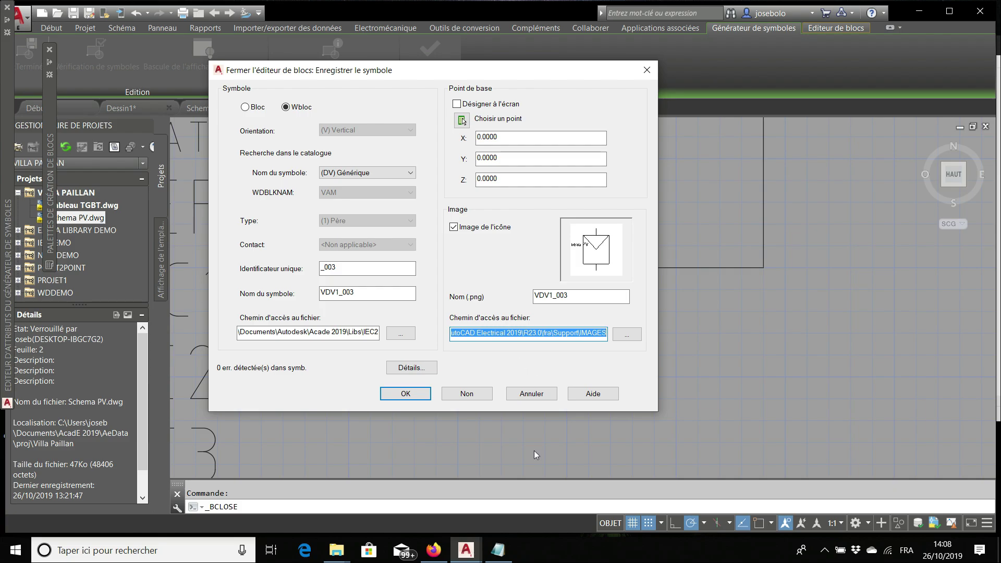
click(498, 551)
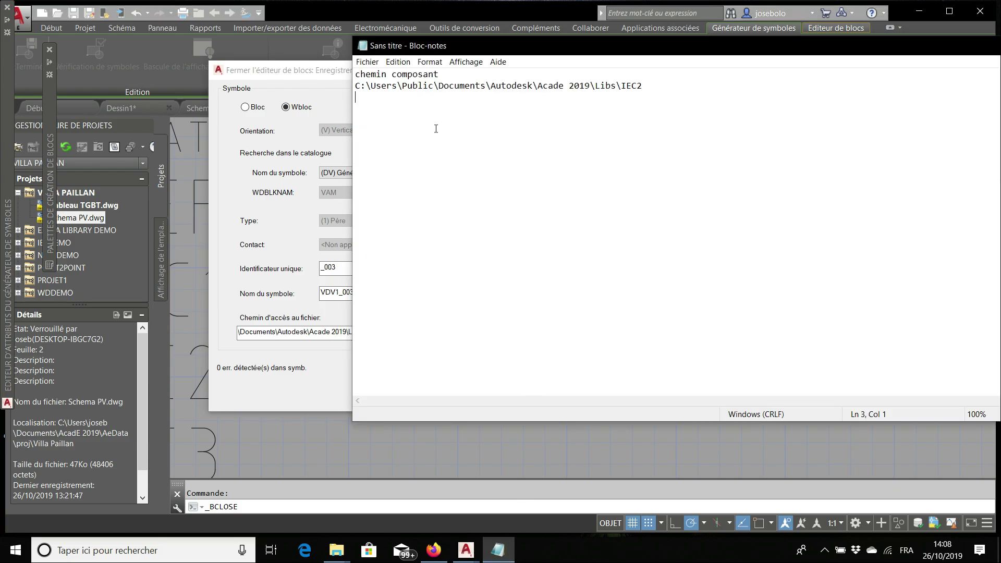
text(chemin image)
key(ctrl+v)
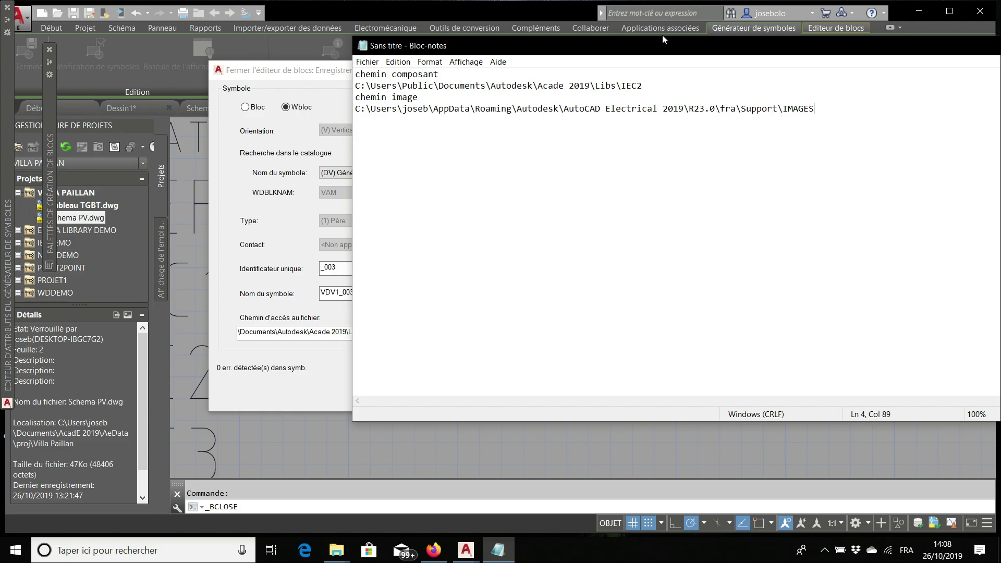
drag(495, 50, 309, 110)
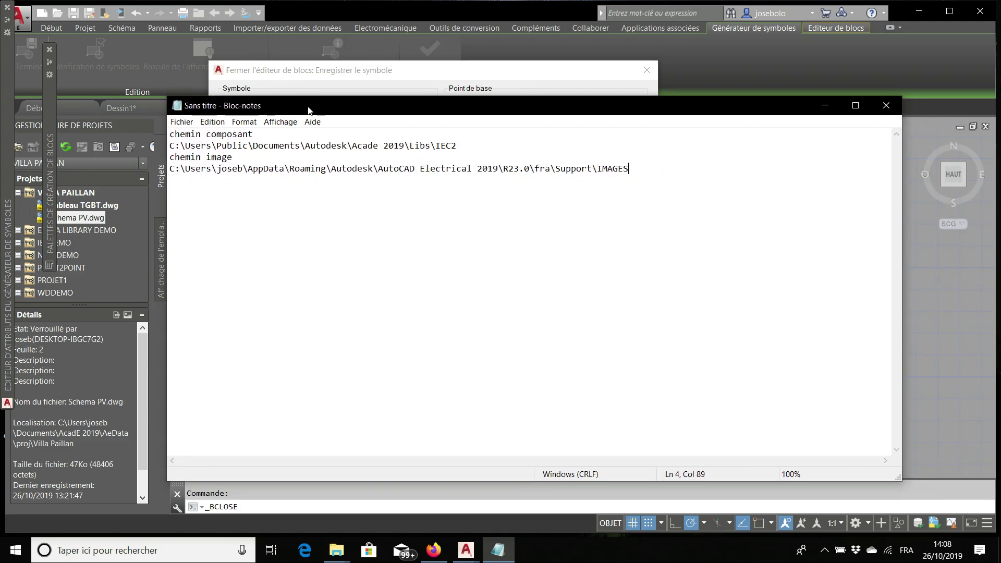
click(825, 105)
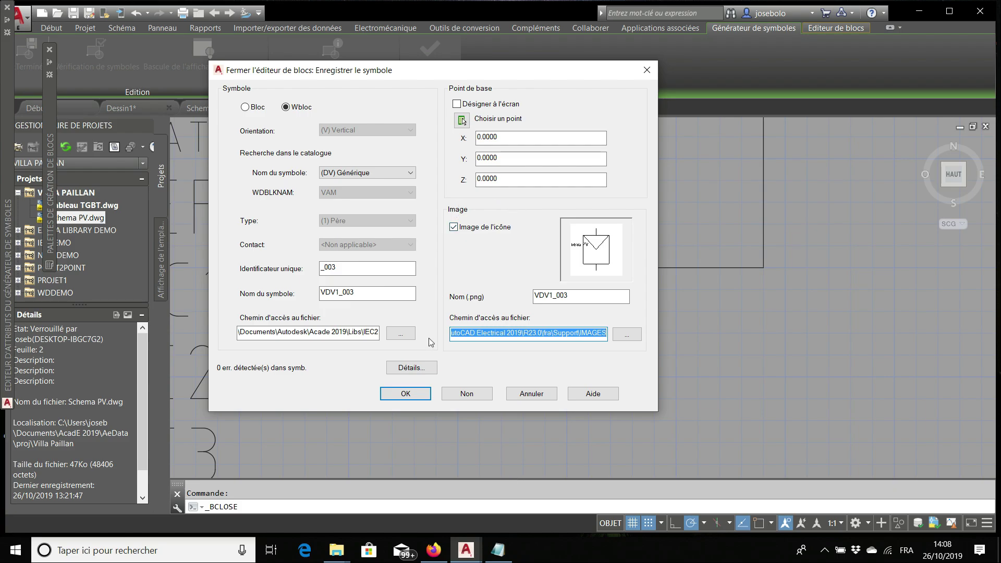
Step: Save the symbol as the Wblock VDV1_003 and decline inserting it after closing the block editor
click(406, 394)
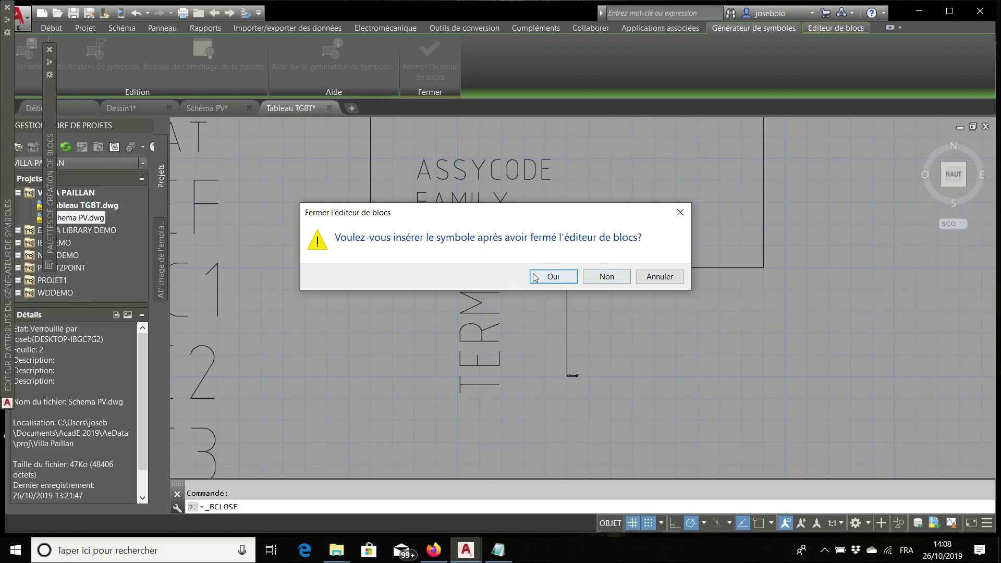
click(605, 277)
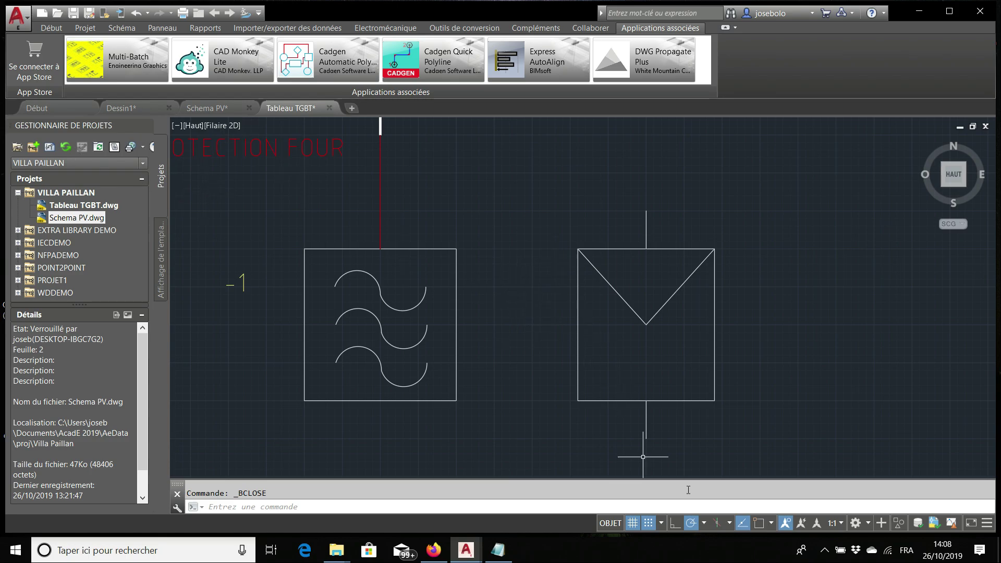
scroll(502, 339, down, 4)
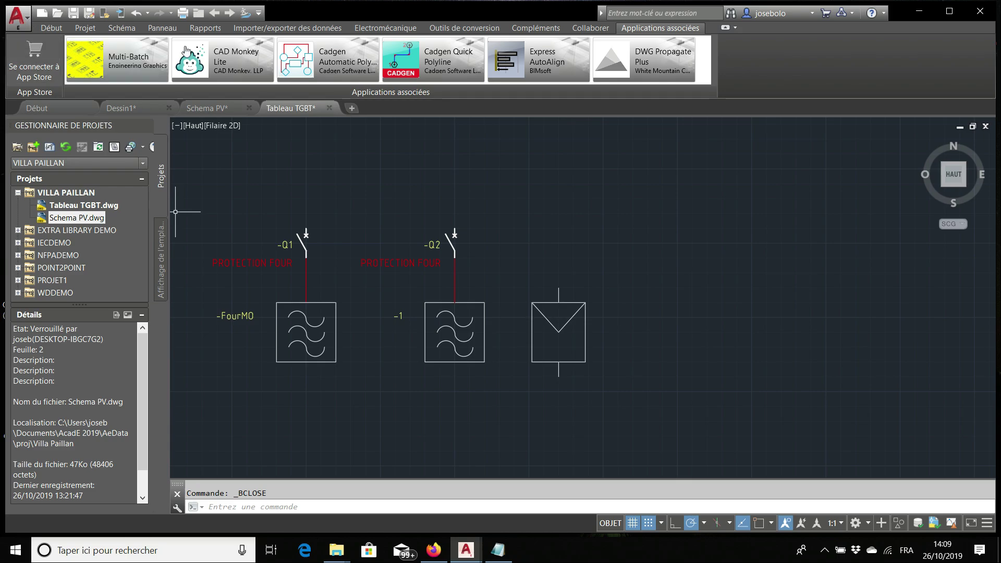
Step: Open the schematic menu file ACE_IEC_MENU.DAT in the icon menu wizard
click(115, 30)
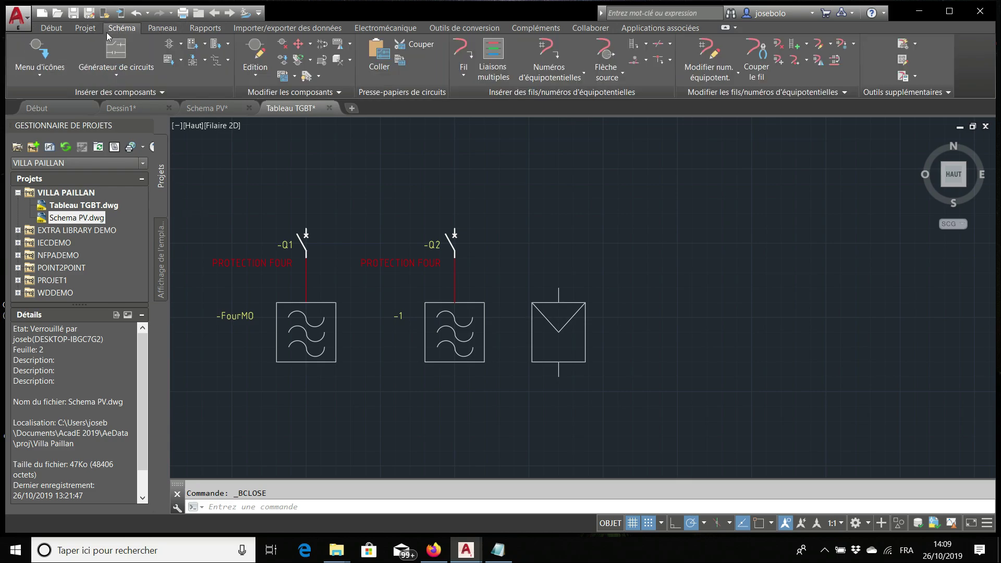
click(903, 61)
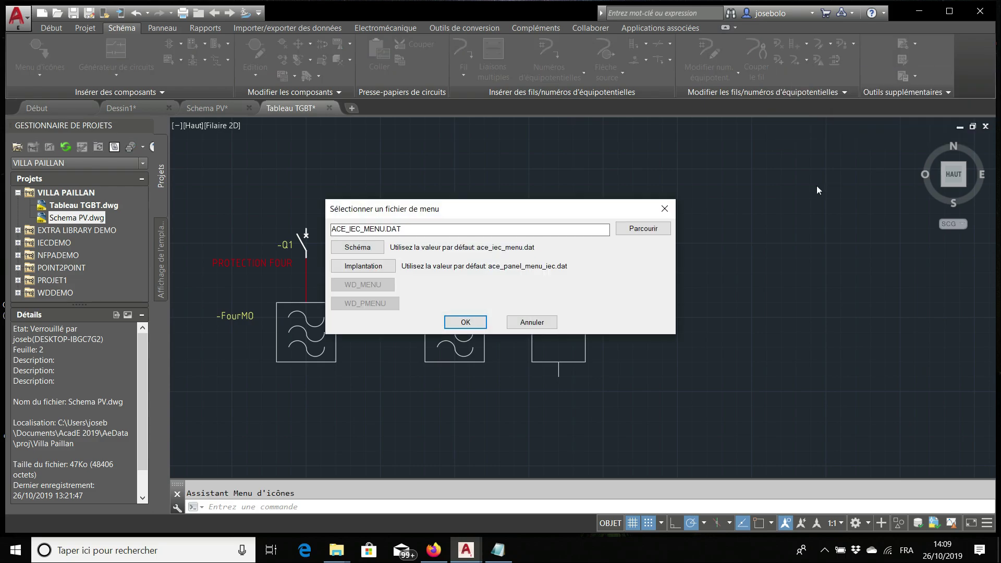
click(472, 322)
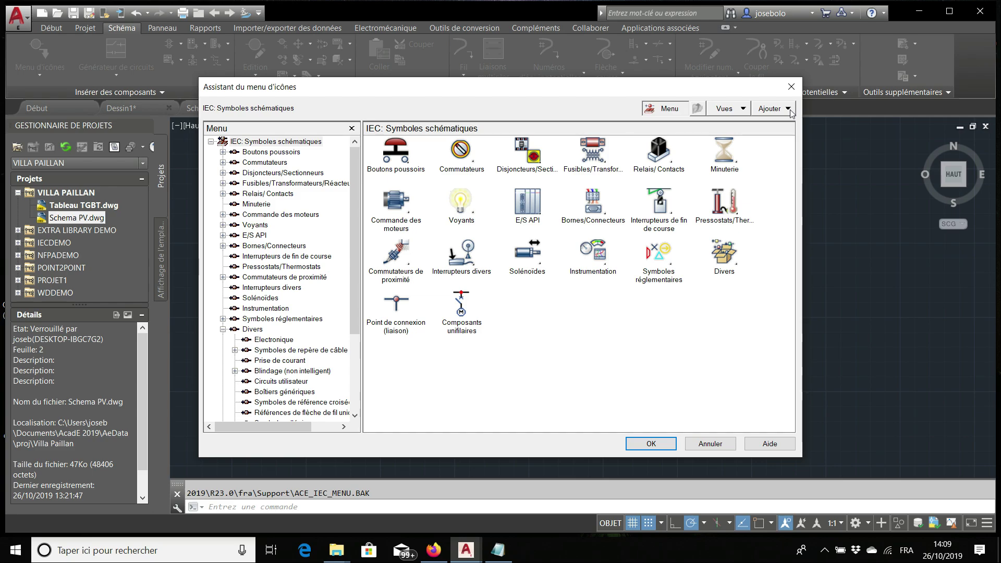
Step: Create a submenu in the IEC schematic symbols menu, with both its name and menu title set to "Photovoltaique"
right_click(605, 325)
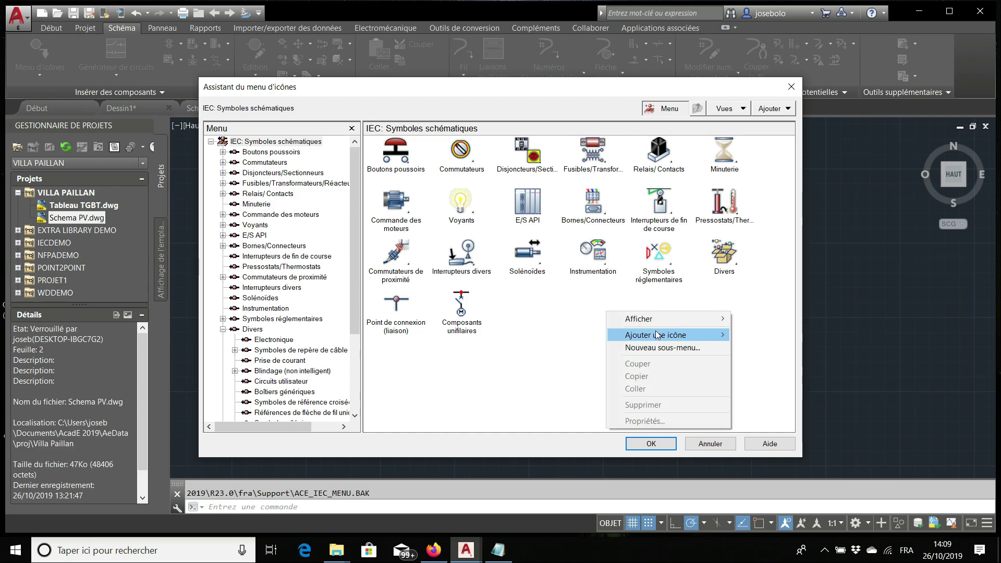
click(655, 348)
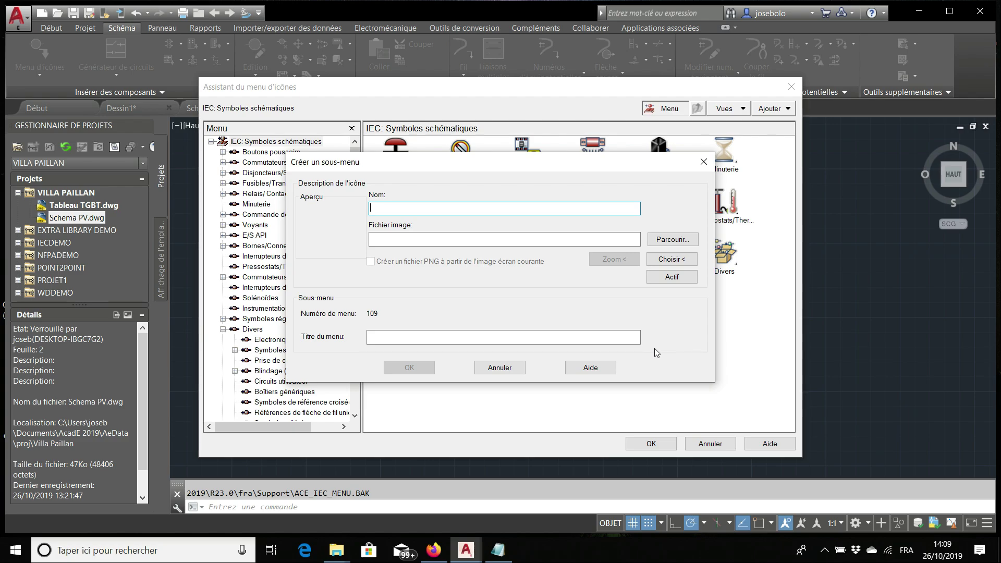
text(Ph)
text(otop)
text(ue)
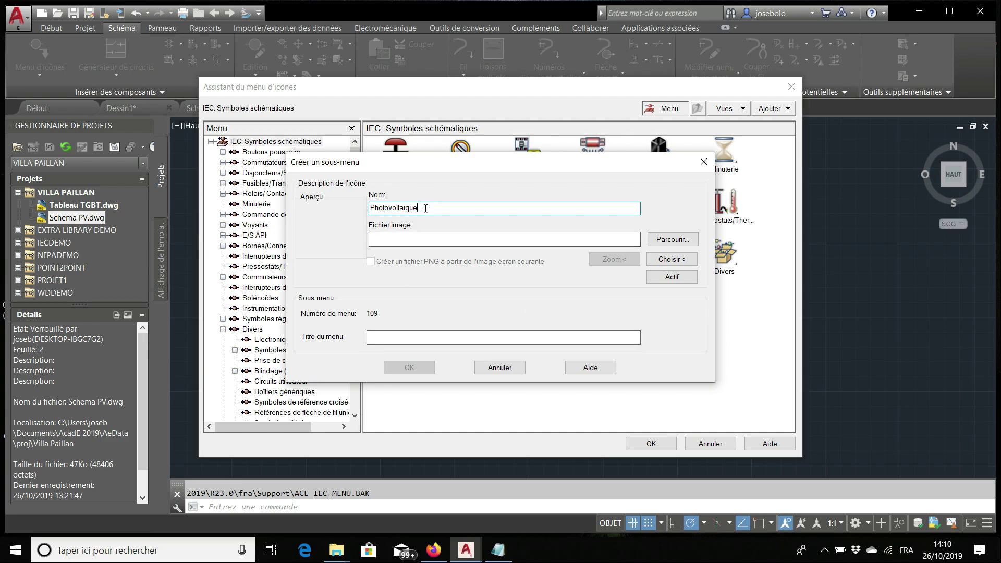
drag(418, 208, 375, 206)
right_click(375, 206)
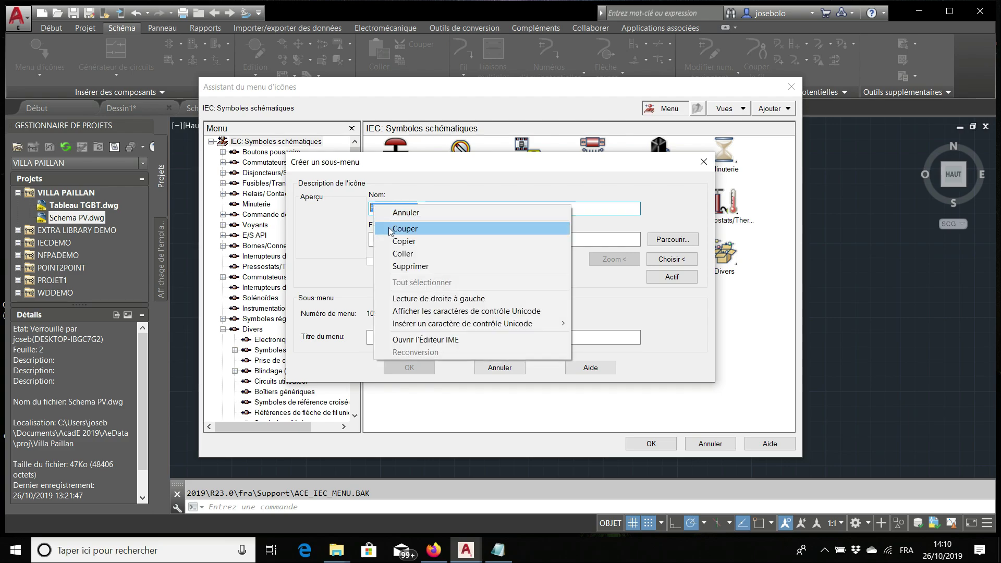
click(401, 239)
right_click(384, 338)
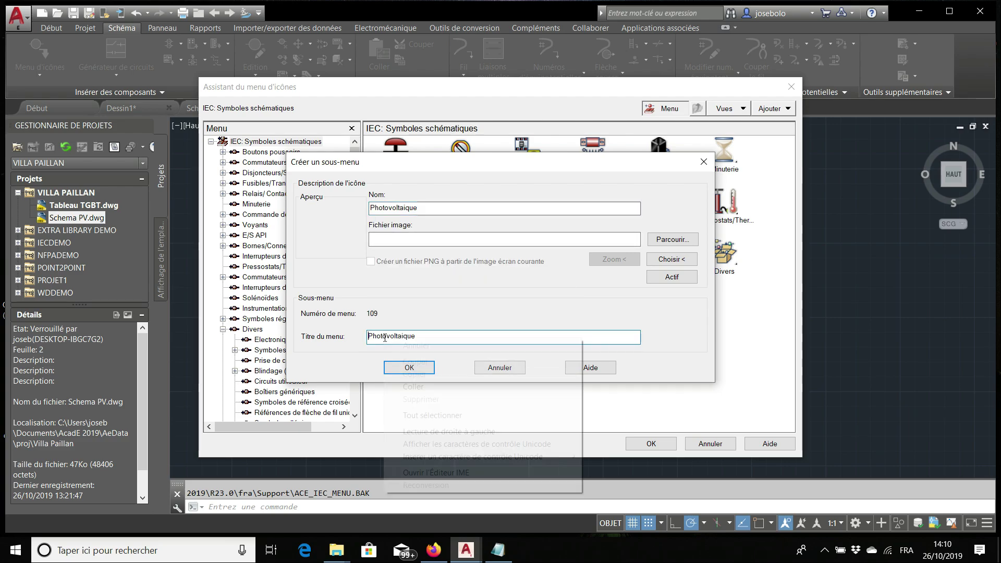
click(402, 383)
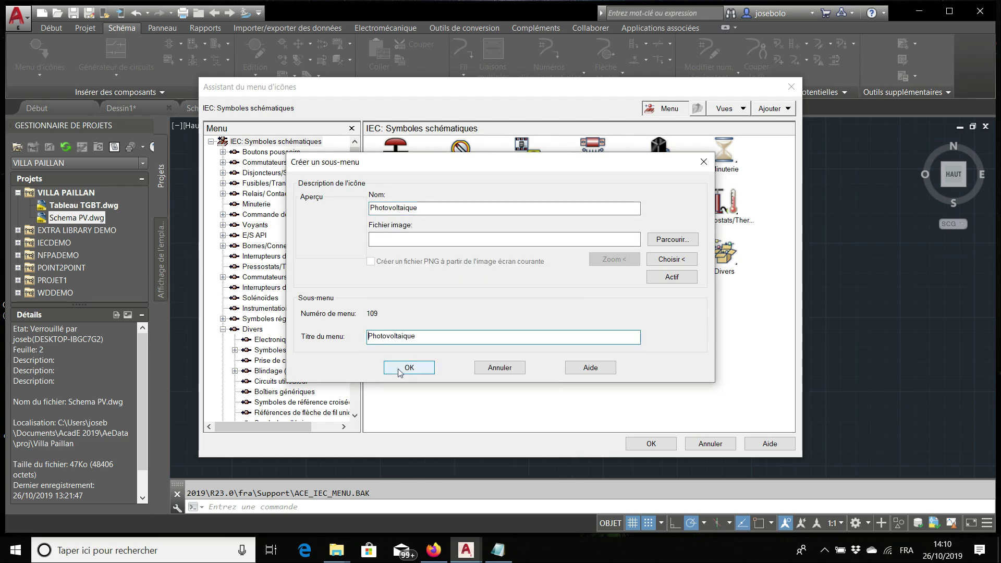
click(400, 369)
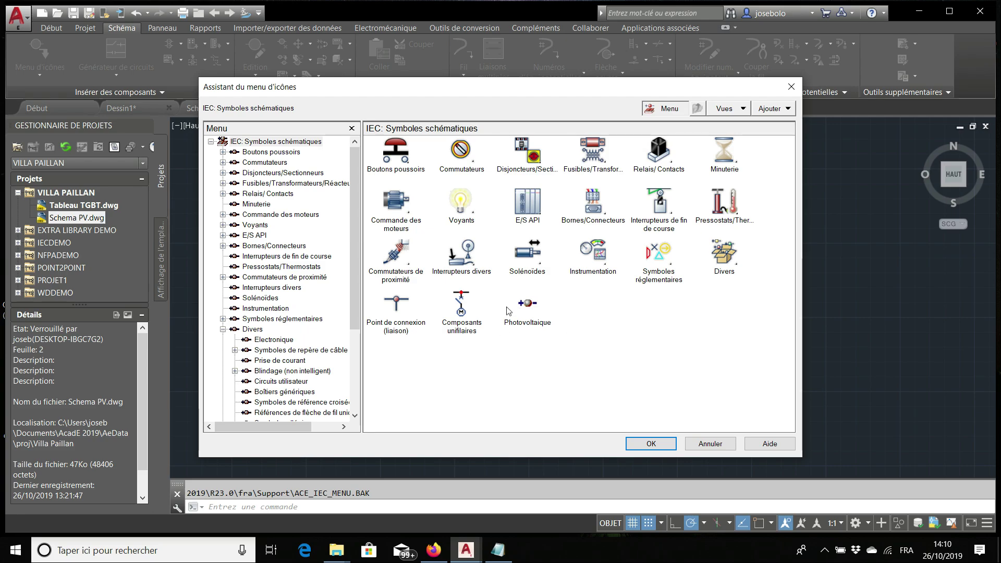
Step: Open the Photovoltaique submenu and start adding a component icon named "Panneau PV"
double_click(527, 312)
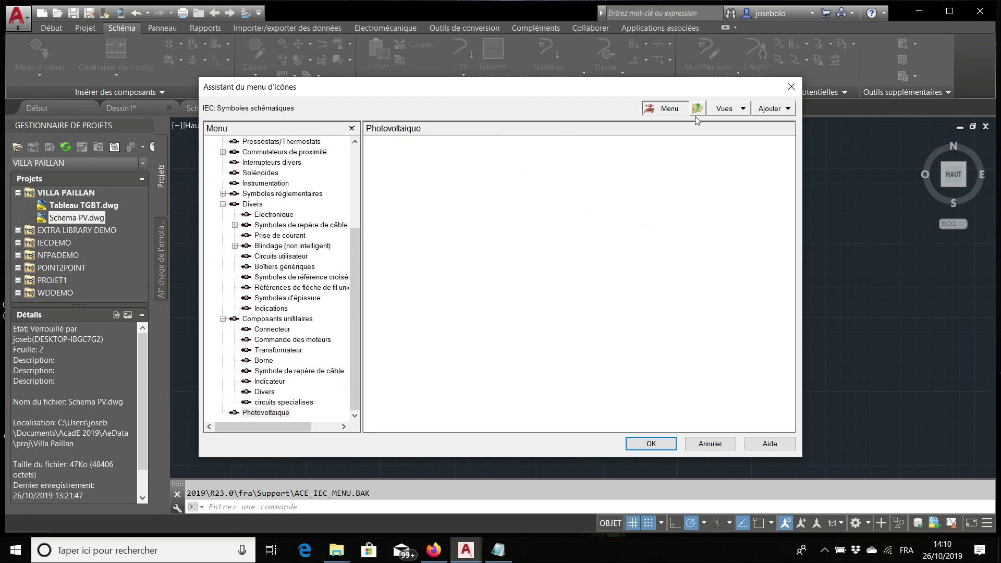
click(765, 112)
click(798, 125)
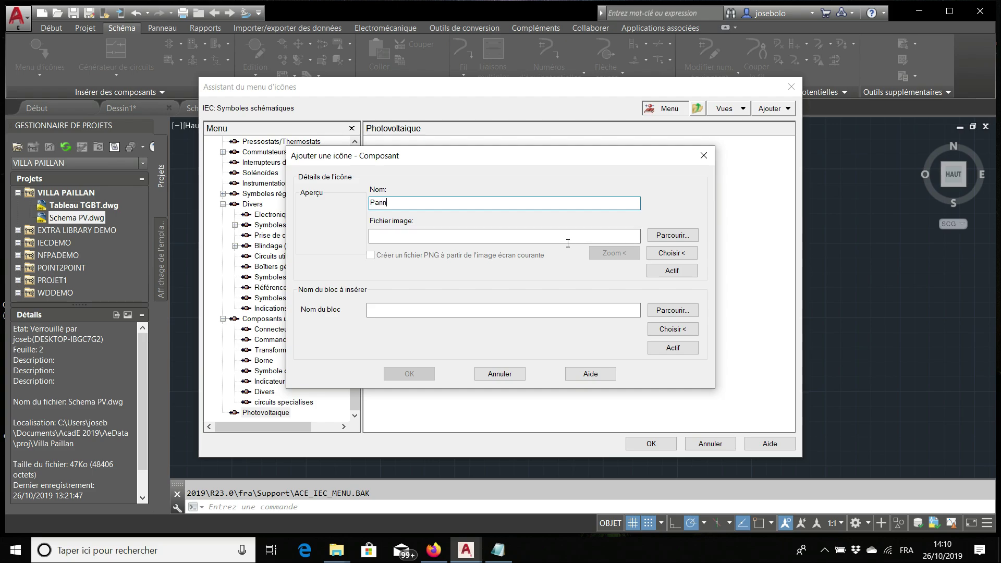
text(Panneau PV)
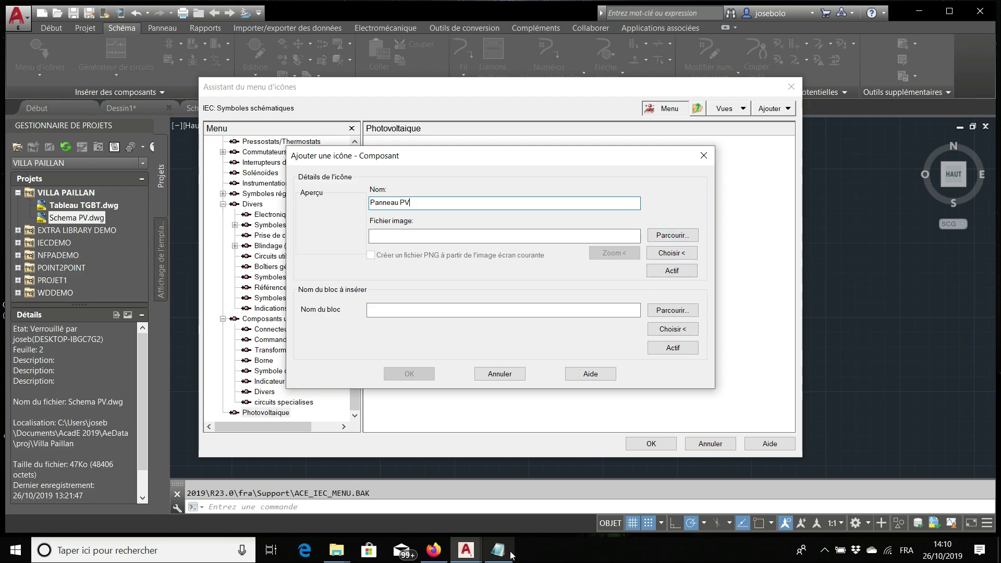
Step: Copy the component image folder path from the Notepad notes and return to AutoCAD Electrical
mouse_move(501, 556)
click(498, 498)
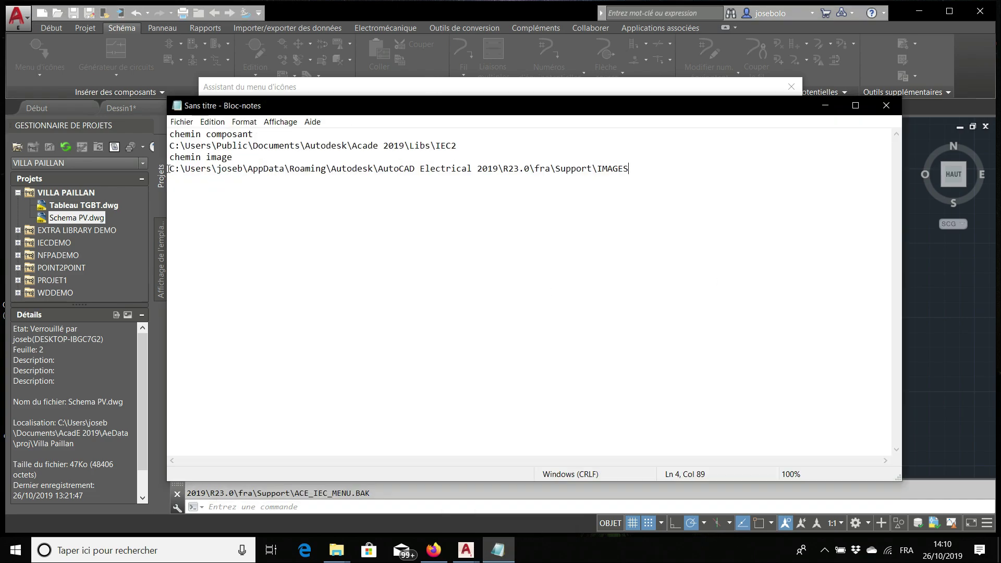
drag(170, 169, 640, 177)
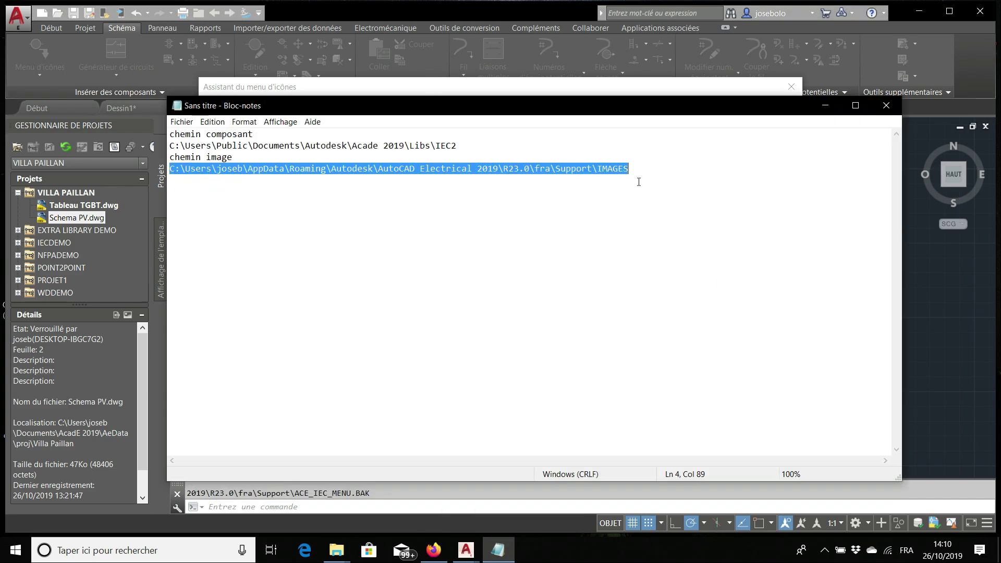
right_click(599, 165)
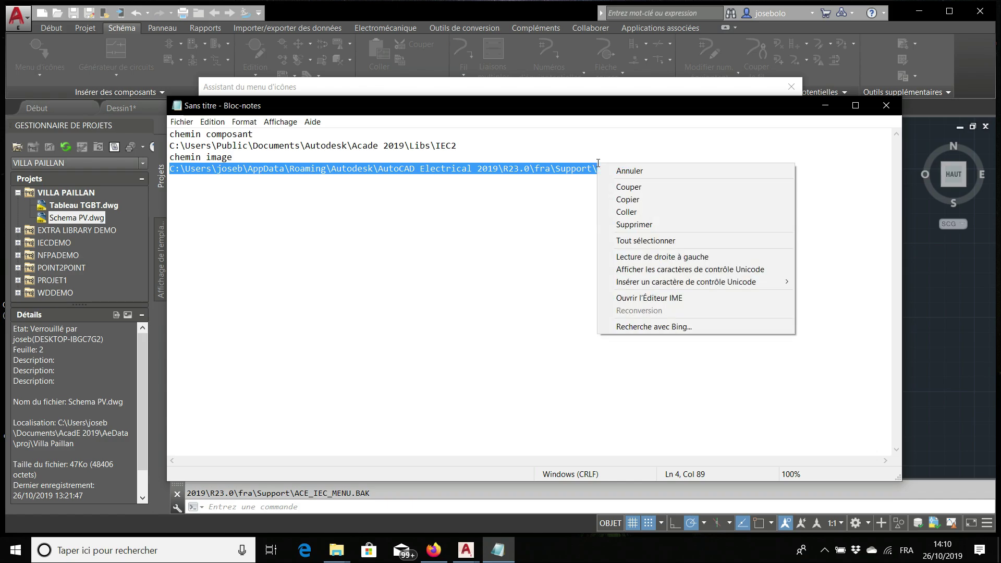
click(618, 201)
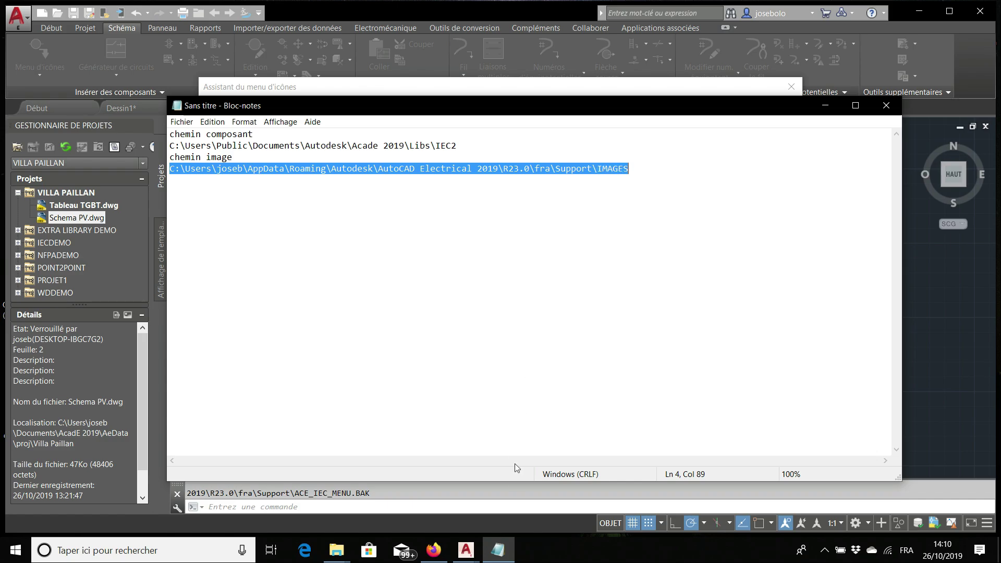
click(510, 495)
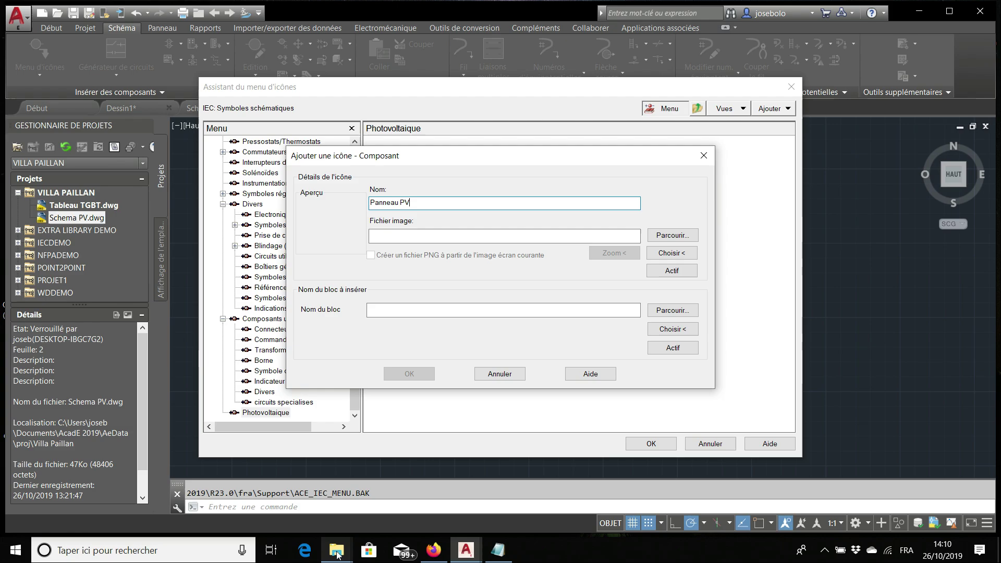
Step: Open a File Explorer window at the copied AutoCAD Electrical 2019 Support\IMAGES path
click(669, 236)
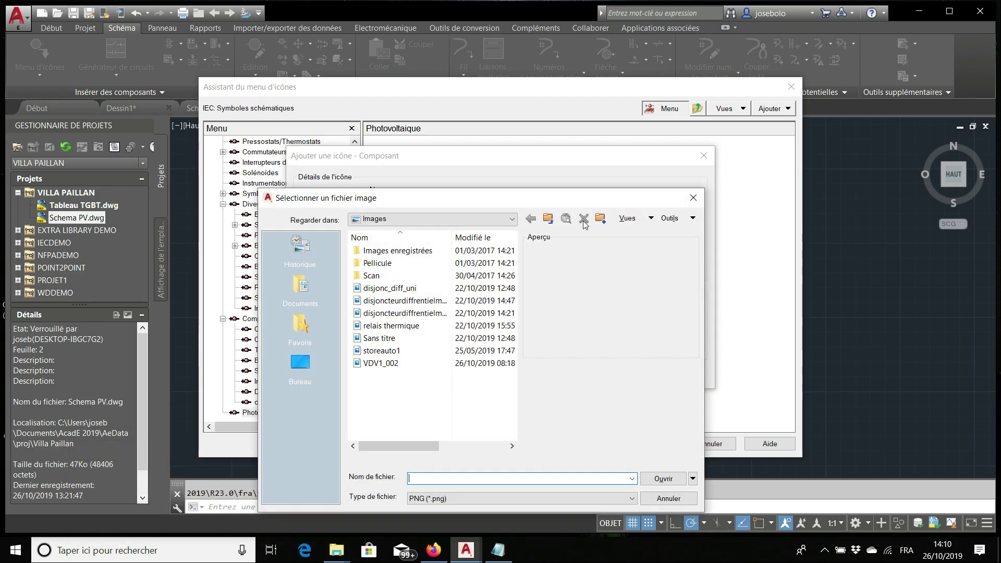
click(694, 198)
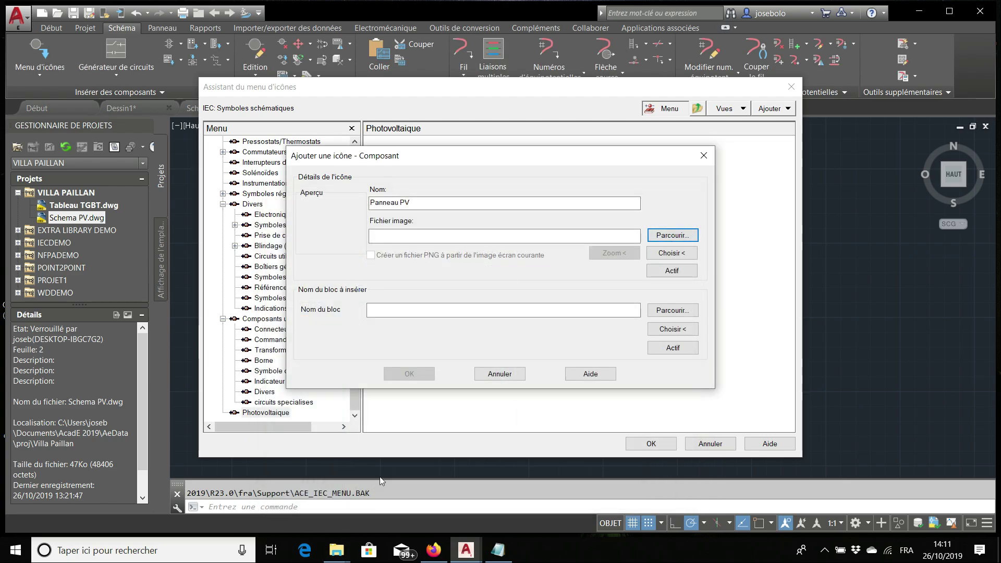
mouse_move(339, 554)
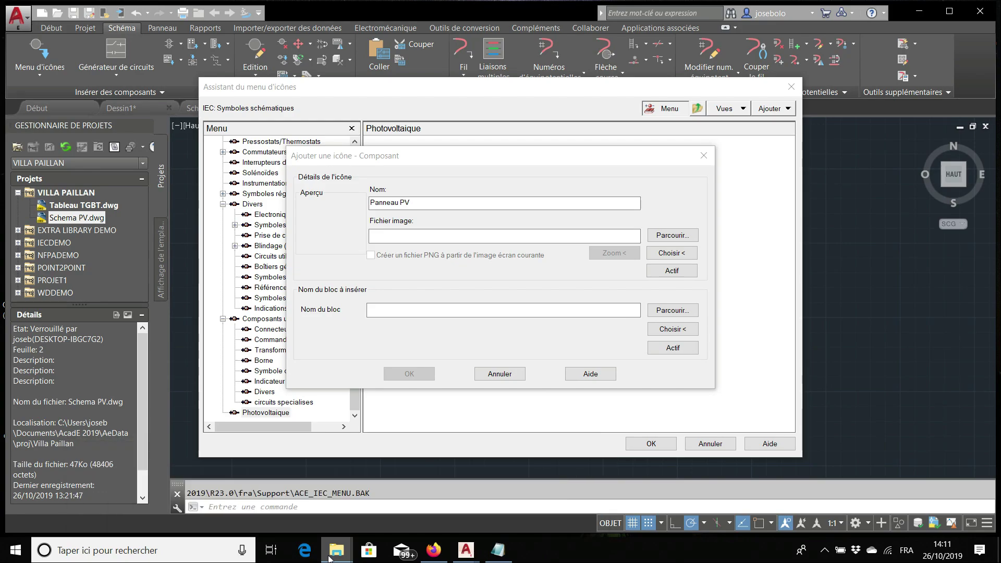
right_click(331, 555)
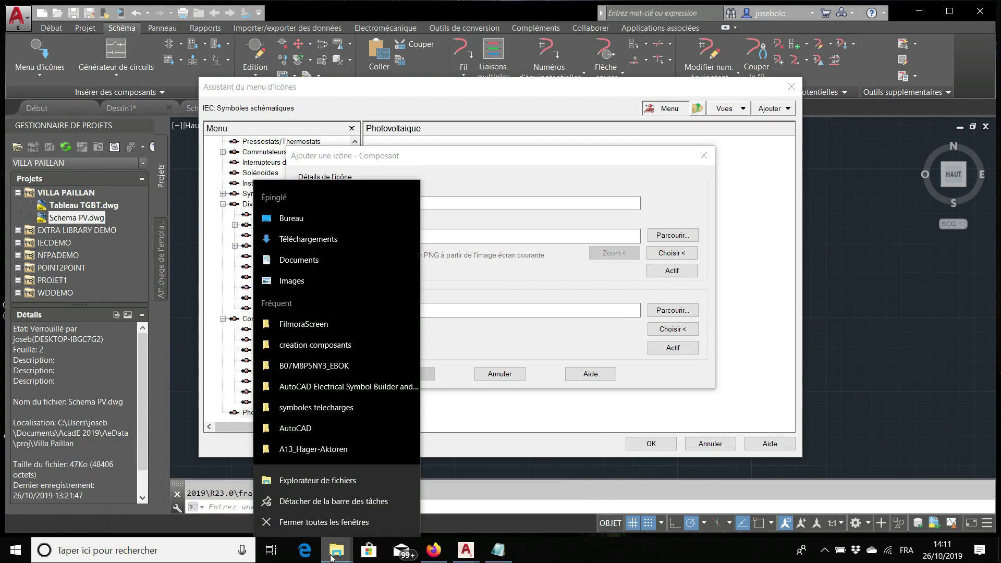
click(318, 483)
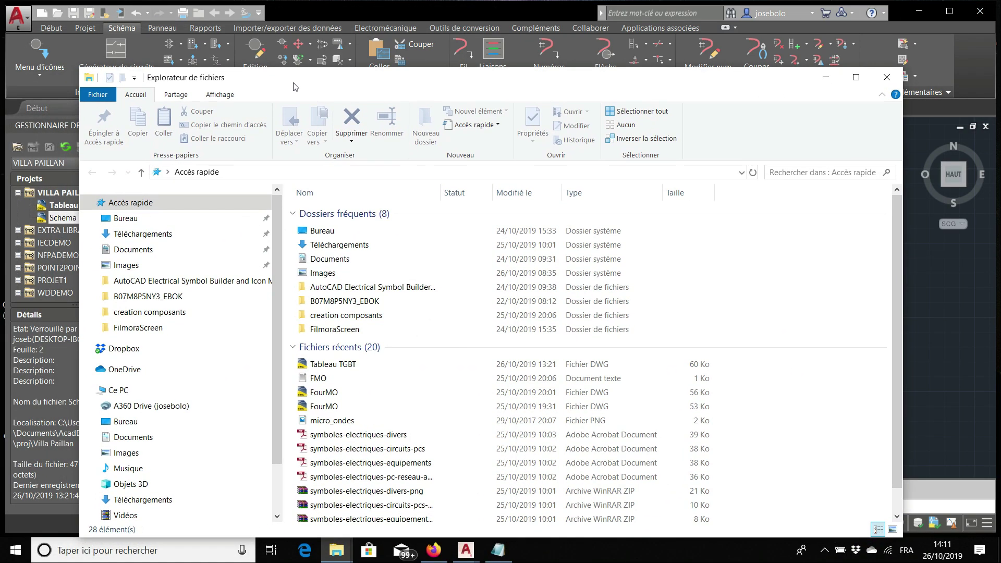
click(225, 175)
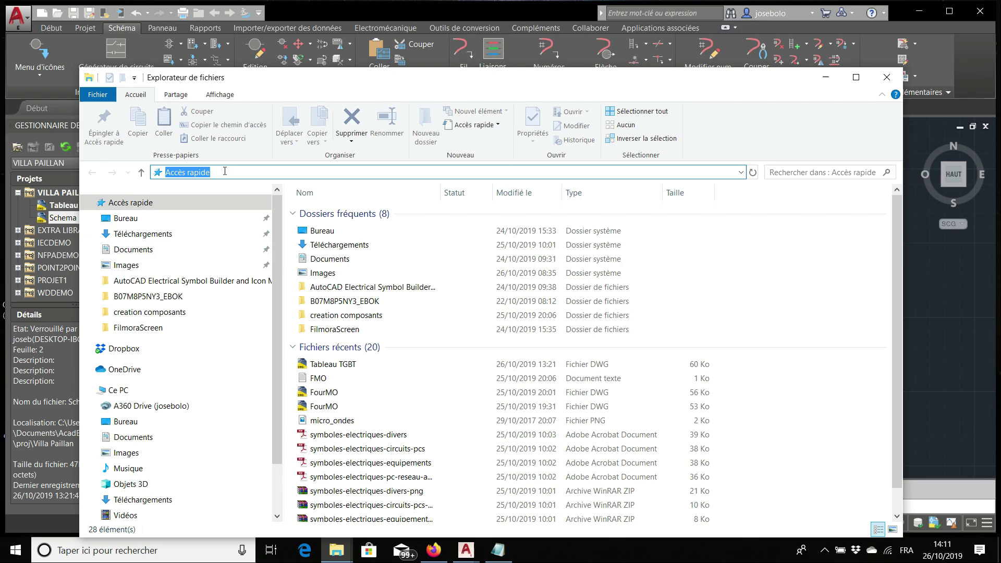
right_click(225, 171)
click(254, 219)
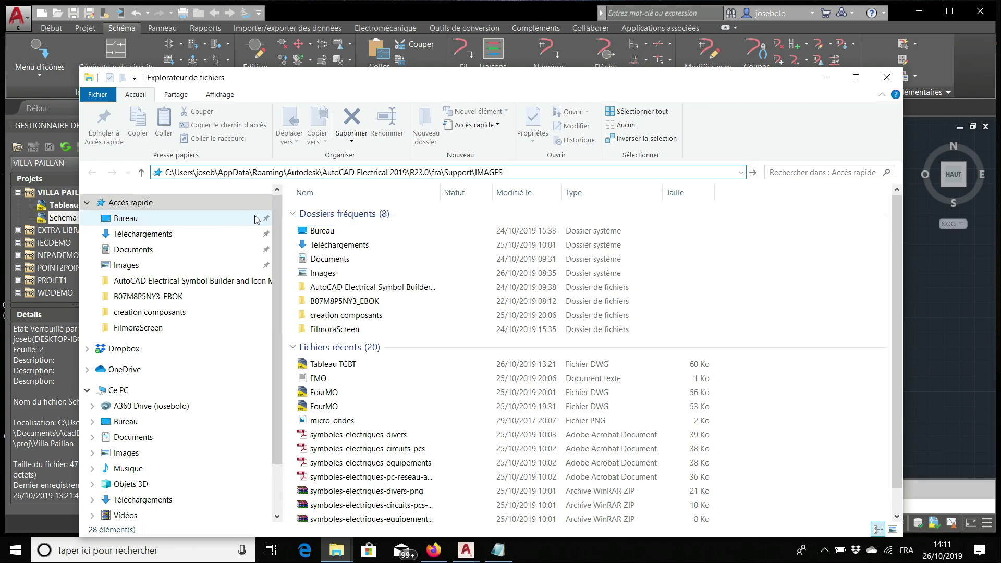
key(Return)
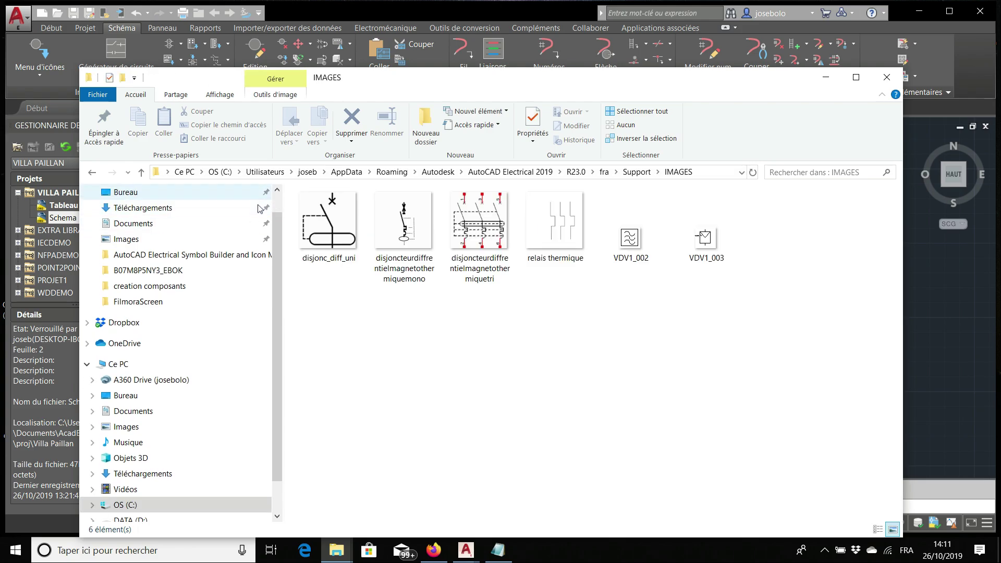
Step: Copy the VDV1_003 image into the personal Images folder and minimize File Explorer
right_click(704, 243)
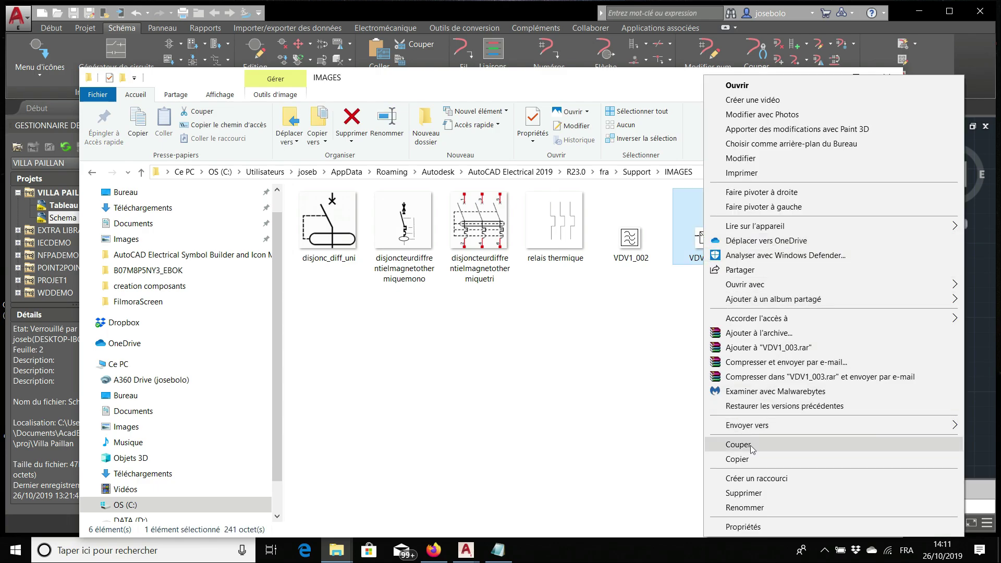
click(737, 459)
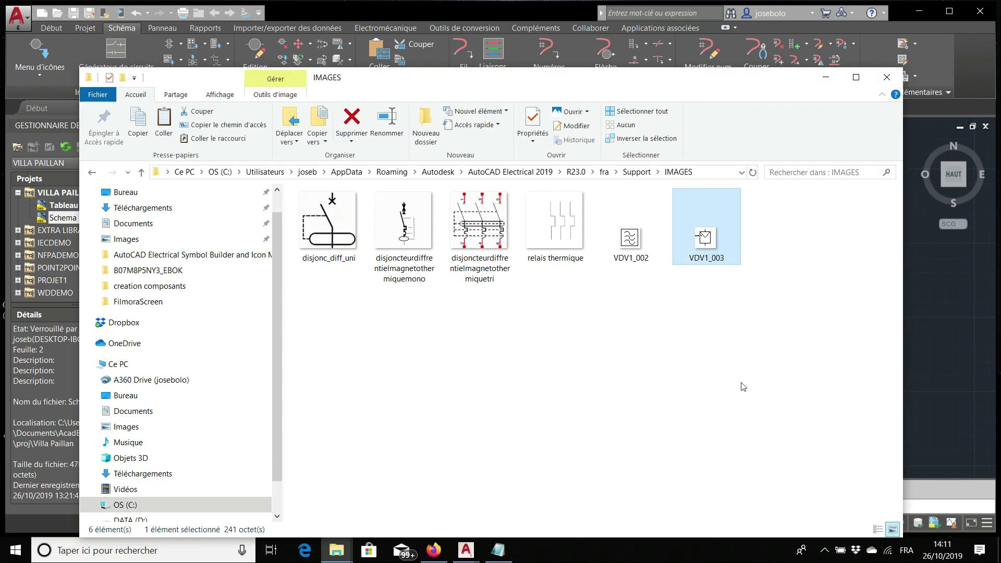
click(139, 240)
right_click(415, 466)
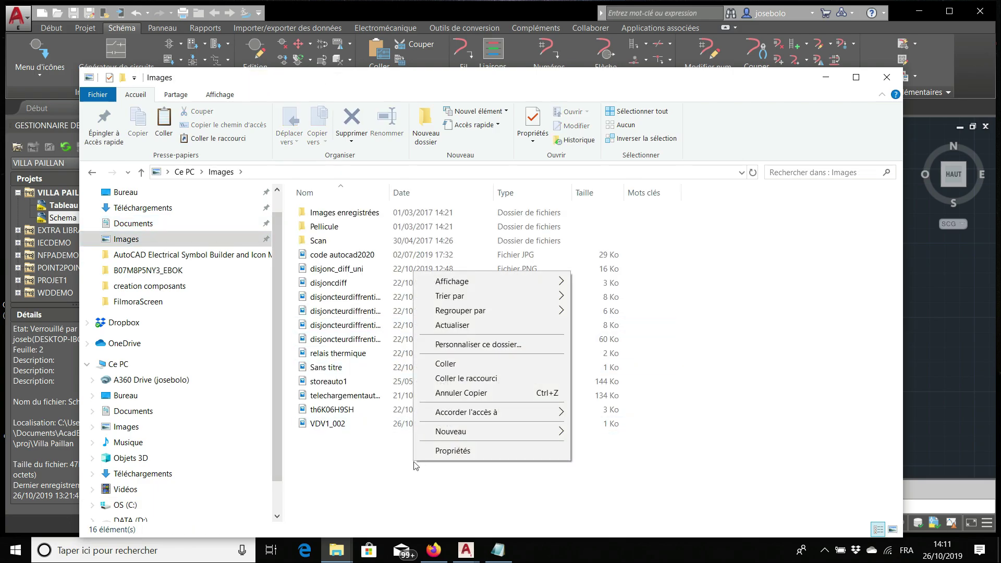
click(471, 365)
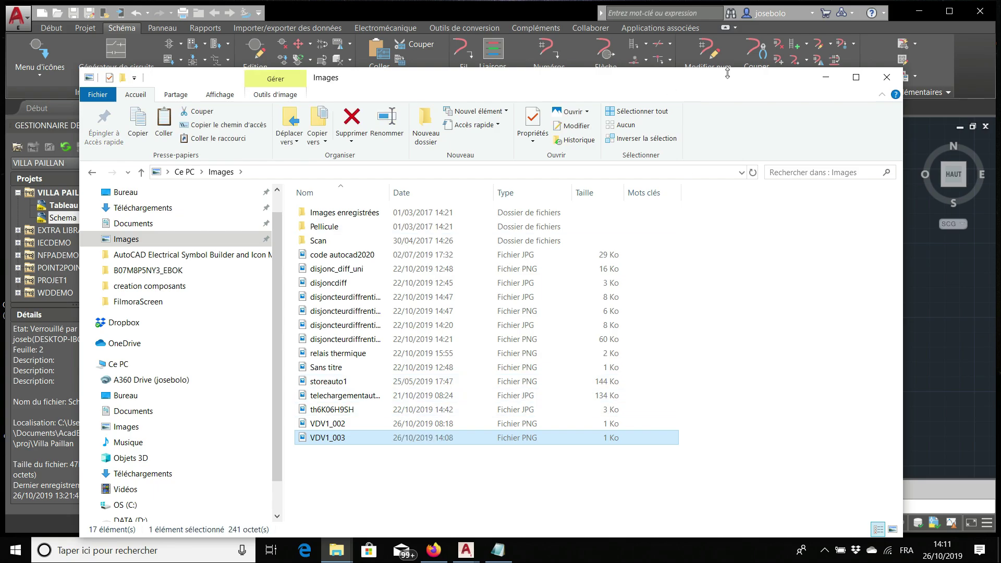
click(826, 77)
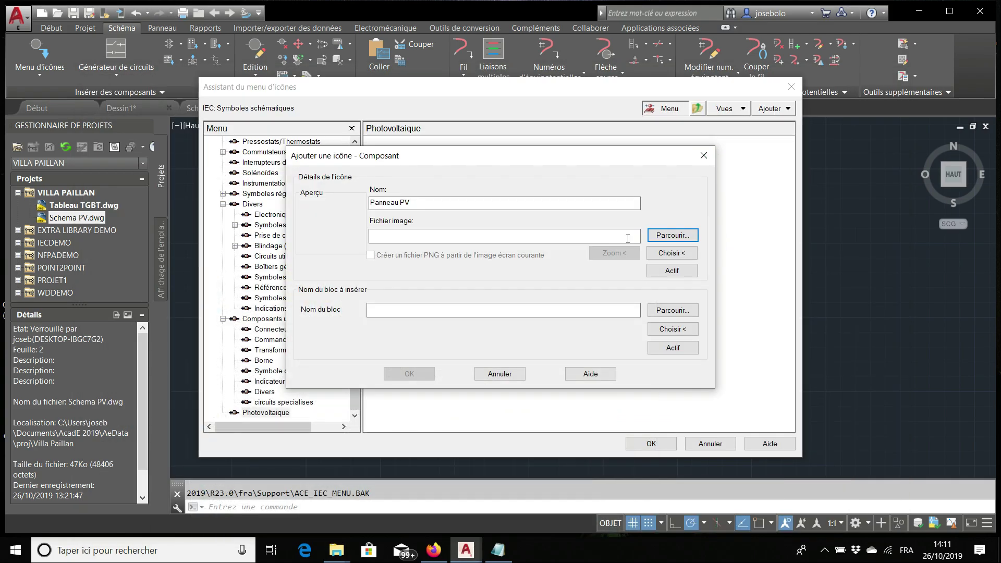
Step: Assign VDV1_003.png from the Images folder as the image file of the Panneau PV icon
click(671, 235)
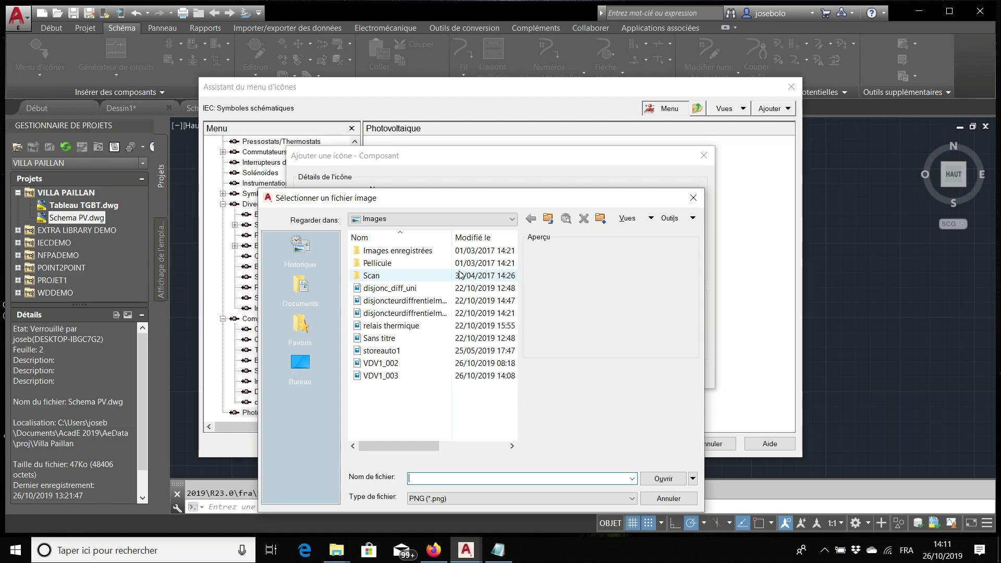
click(446, 374)
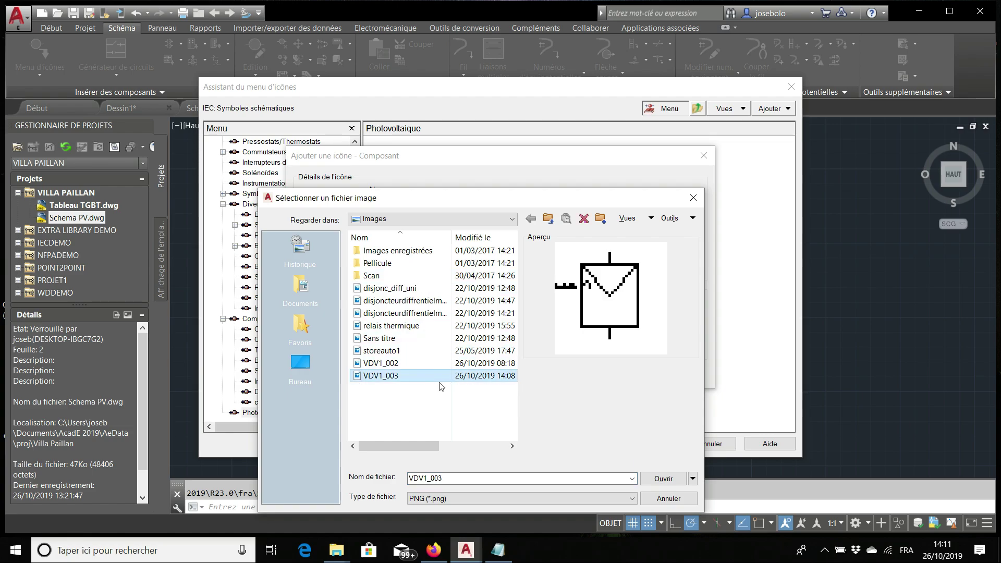
click(663, 478)
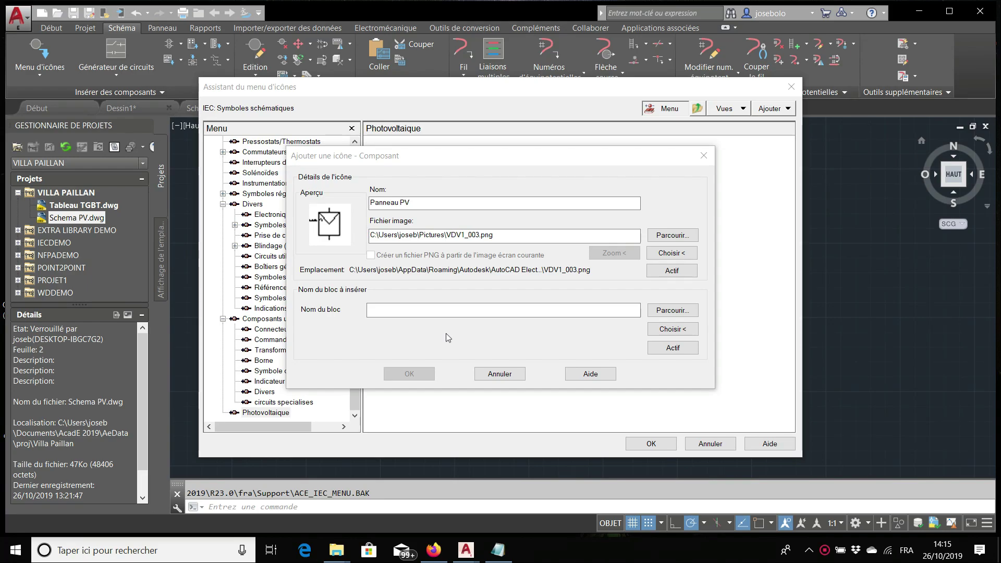
Step: Set VDV1_003.dwg from the iec2 library as the block the Panneau PV icon inserts
click(671, 311)
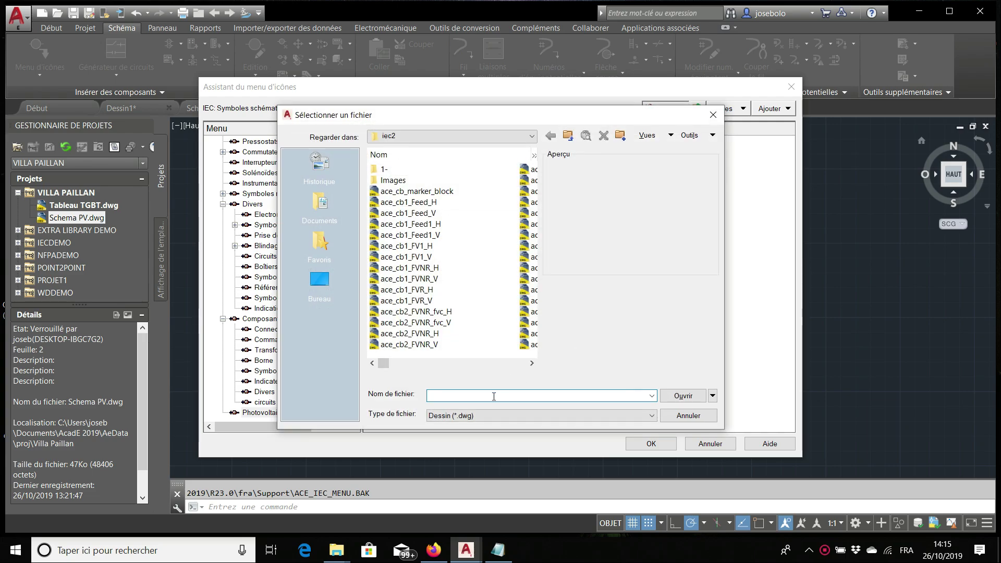
text(V)
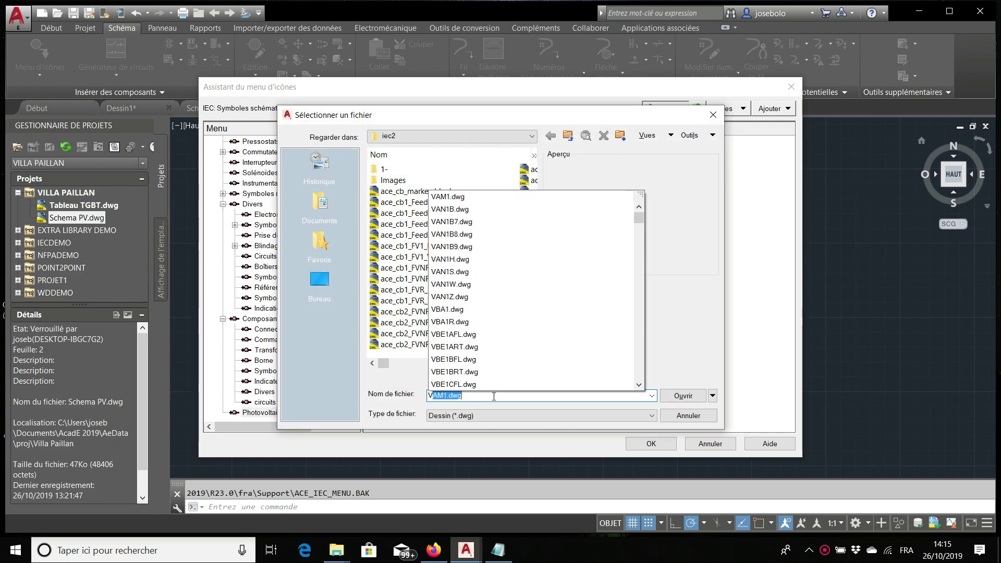
text(D)
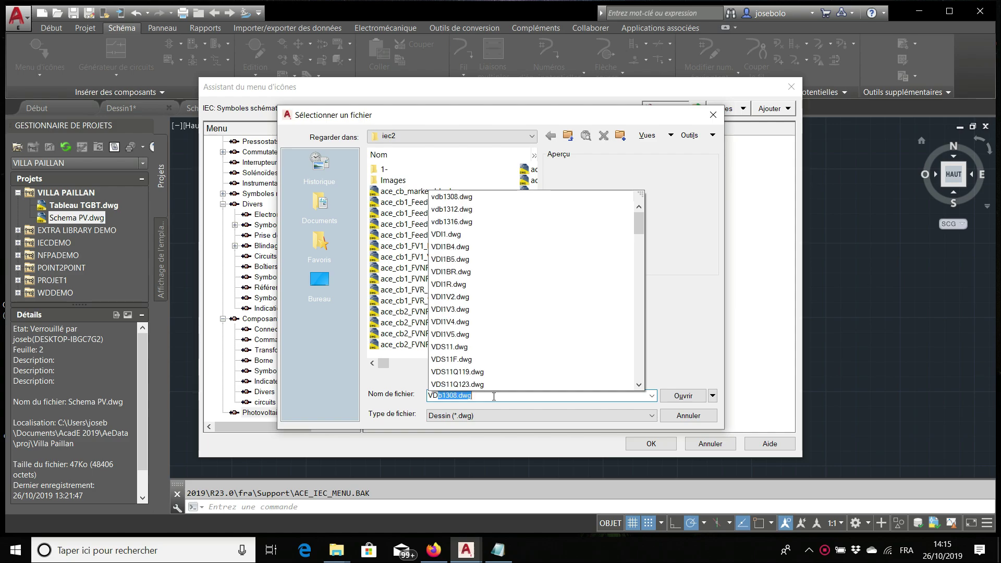
text(V1_002)
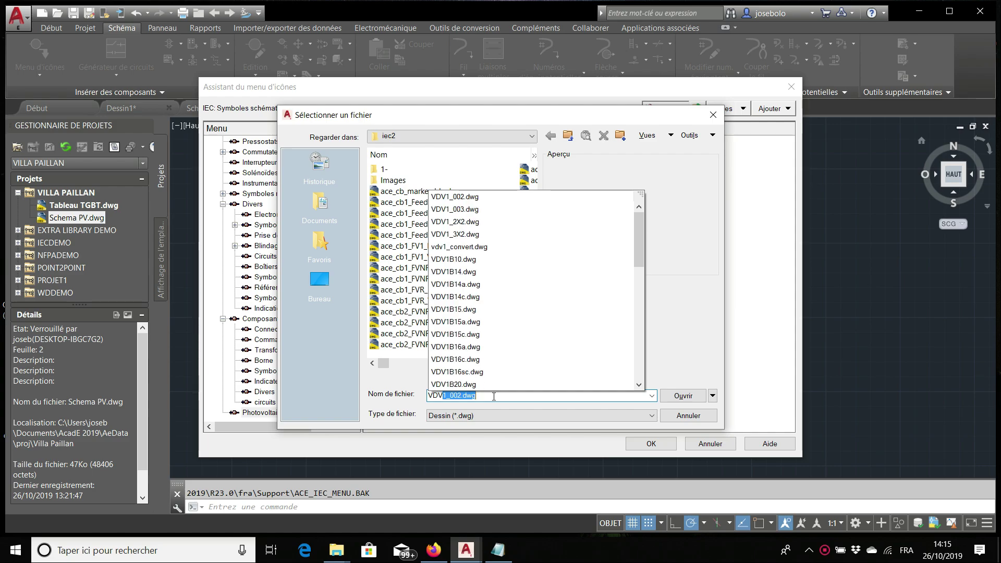
click(458, 210)
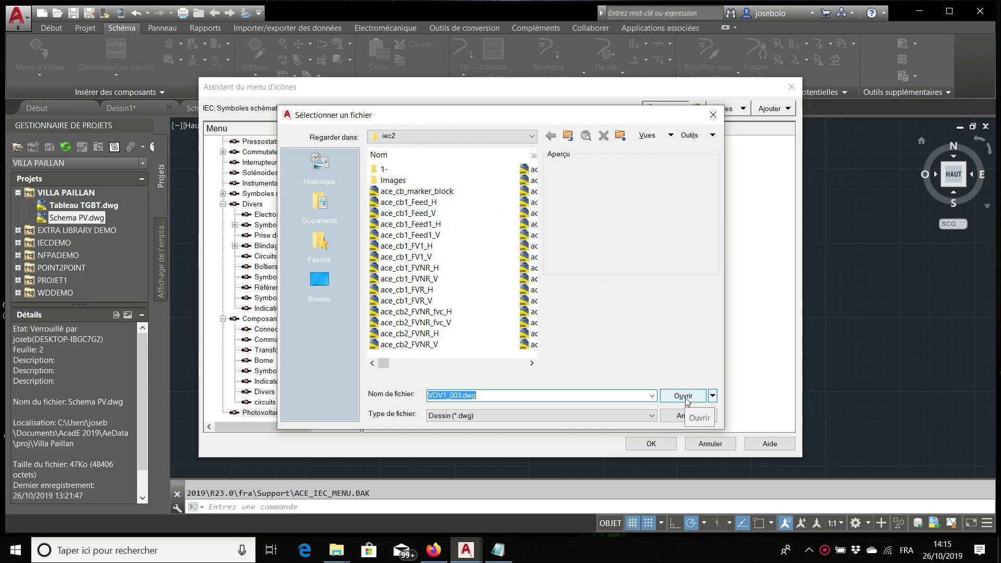
click(684, 396)
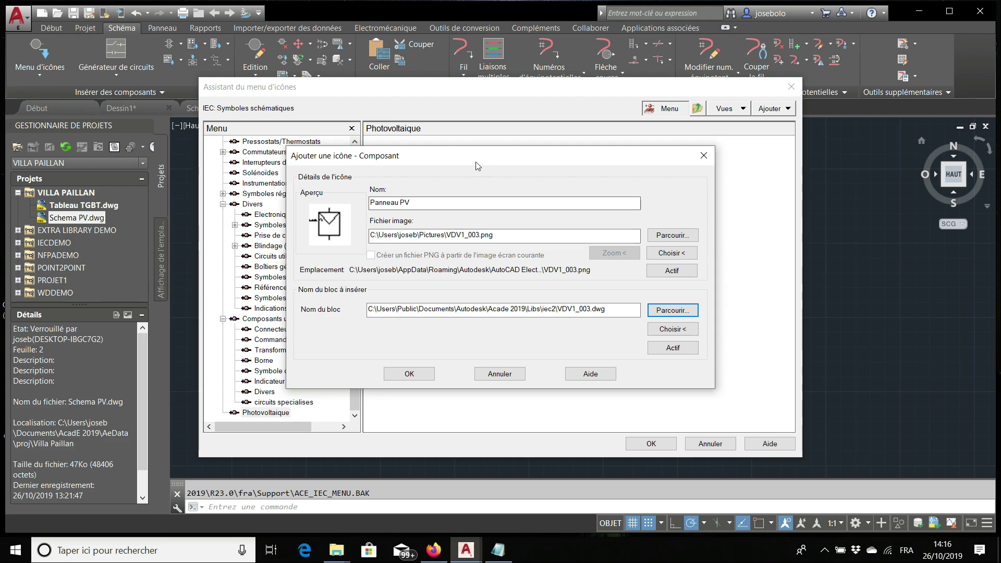
Step: Confirm the Panneau PV icon, replacing the existing image file, and save the icon menu changes
drag(476, 161, 469, 126)
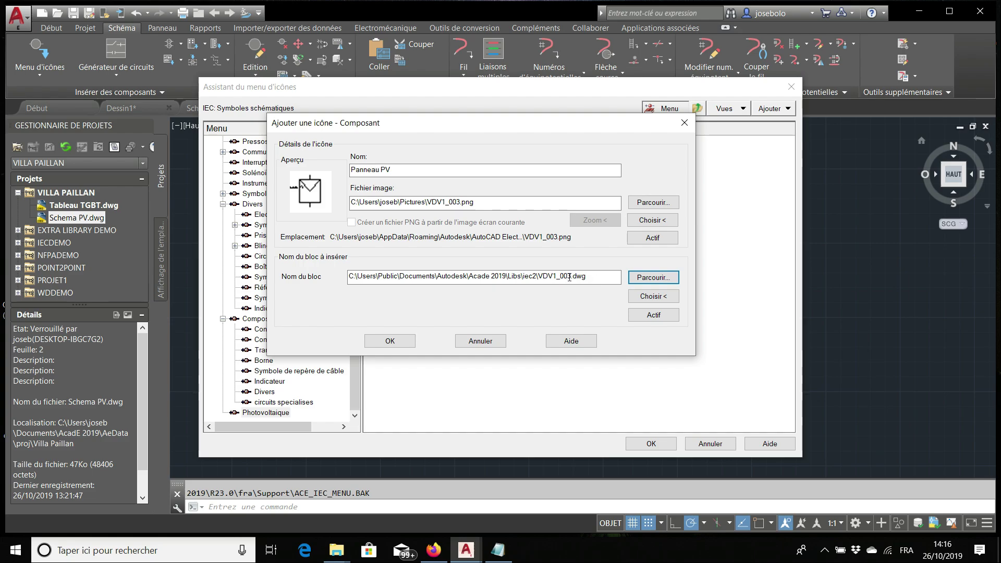
click(401, 343)
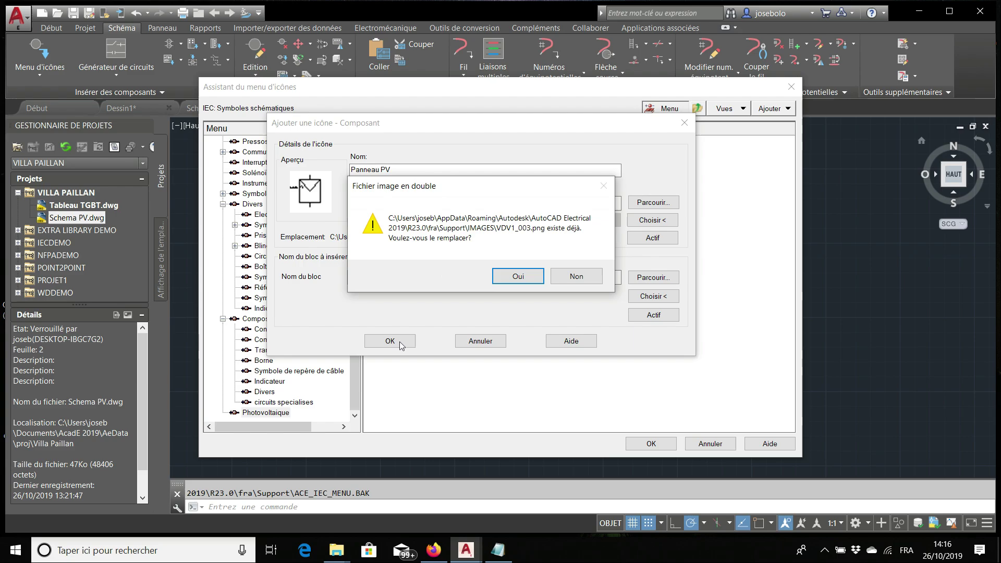
click(519, 277)
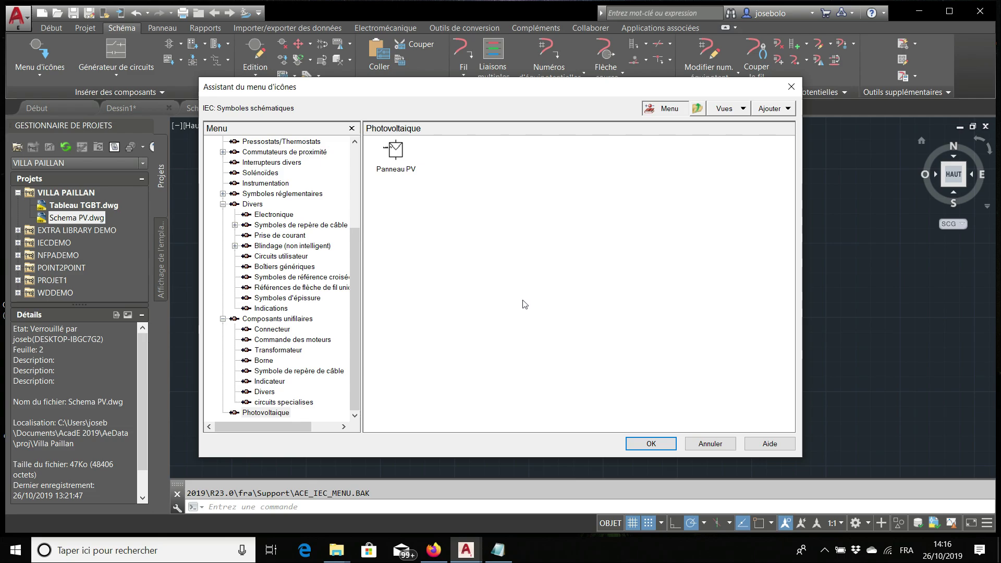
click(660, 444)
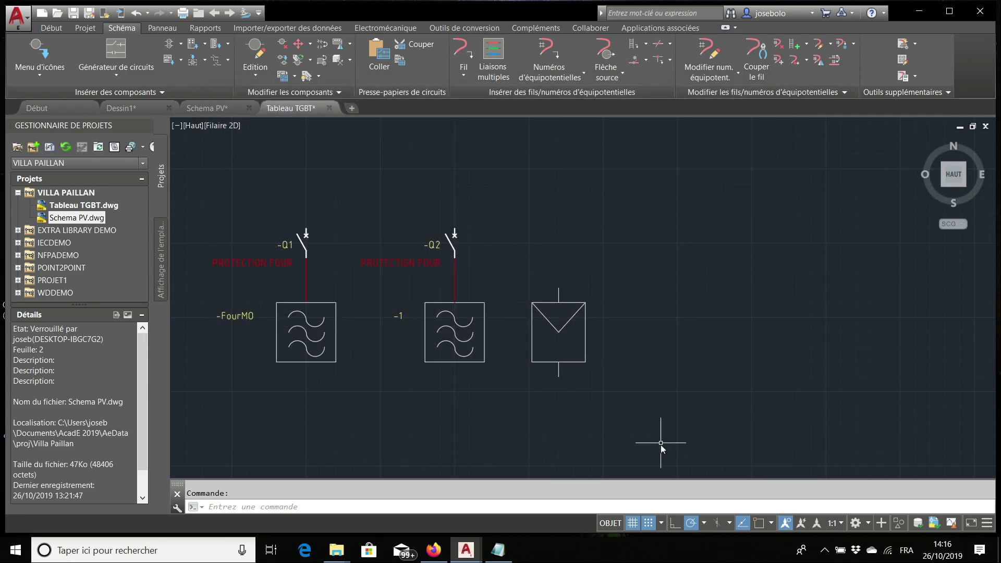
Step: Insert the Panneau PV component from the Photovoltaique submenu, placing it below the existing panel symbol in the Tableau TGBT drawing
click(53, 70)
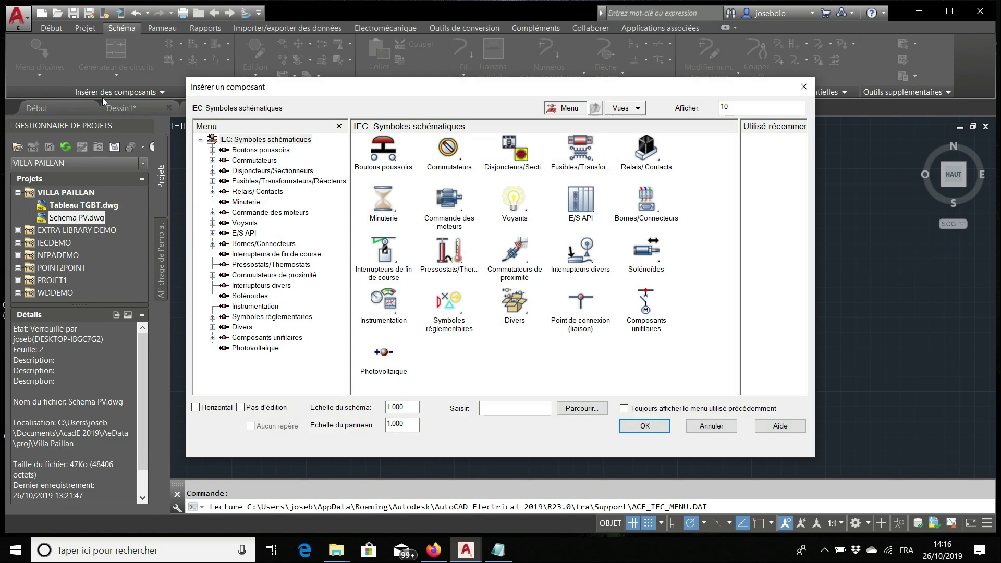
click(243, 348)
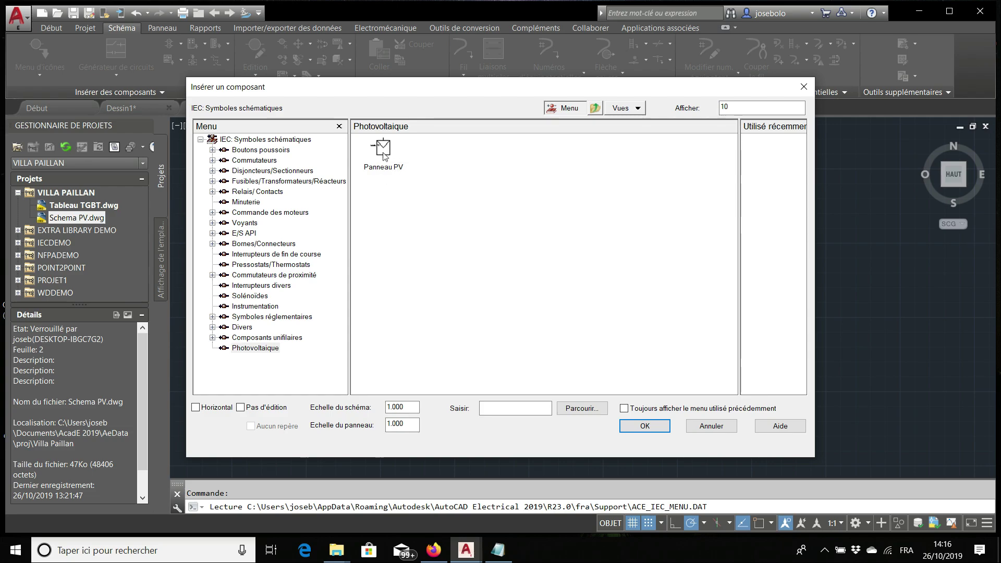
click(383, 150)
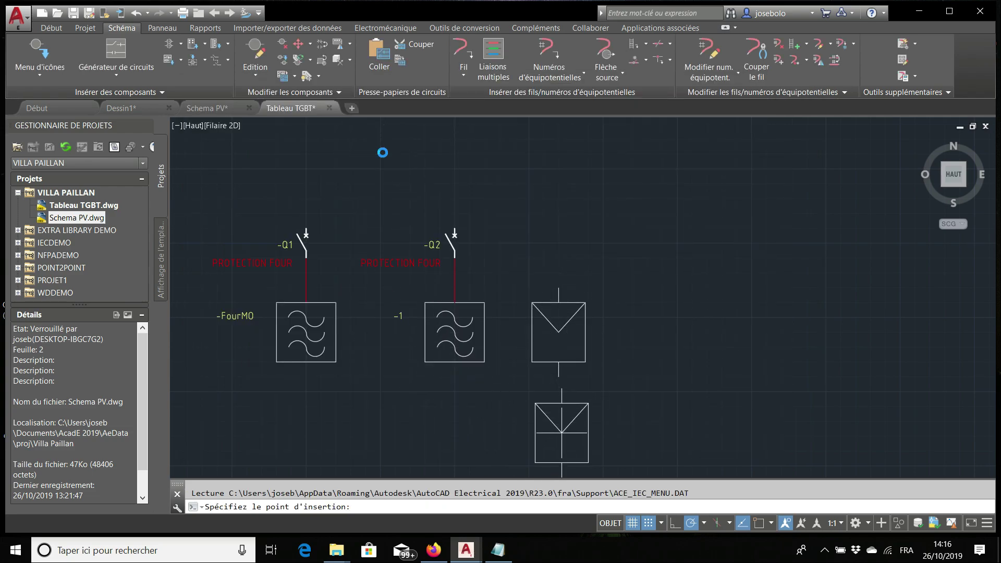
click(558, 439)
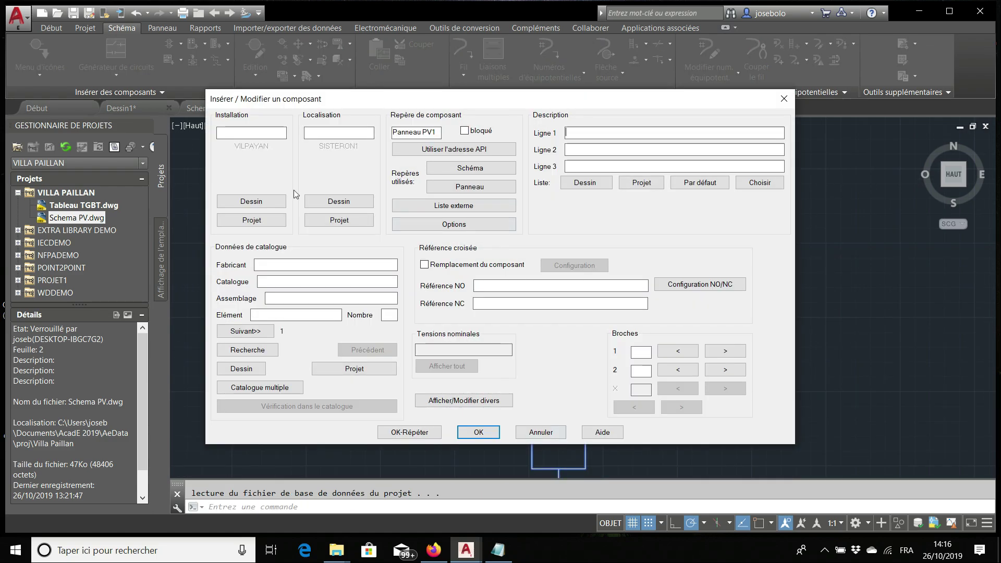
Step: Assign installation VILPAYAN and location SISTERON1 to the new panel component, set its tag to Panneau PV2 and confirm
click(252, 201)
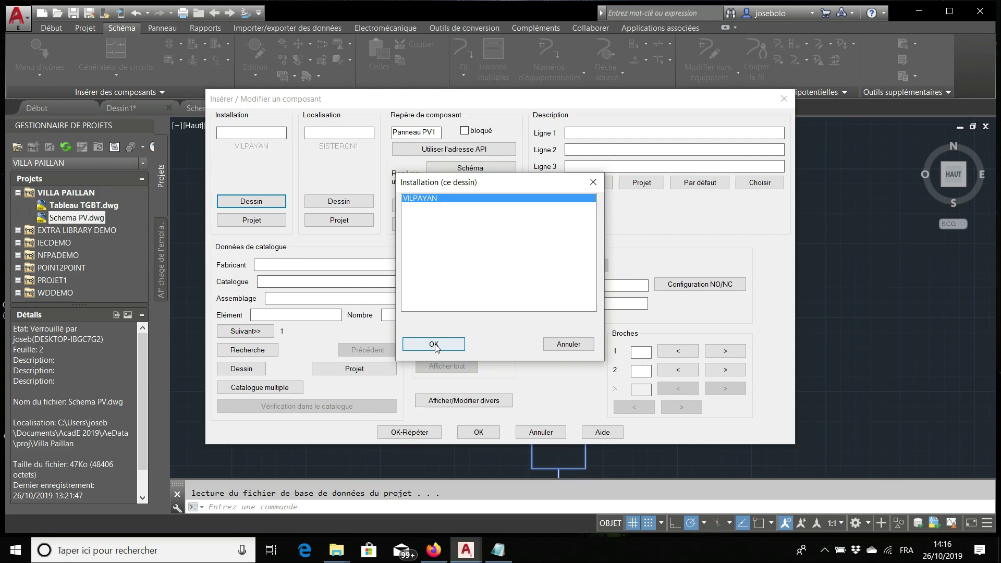
click(434, 345)
click(344, 202)
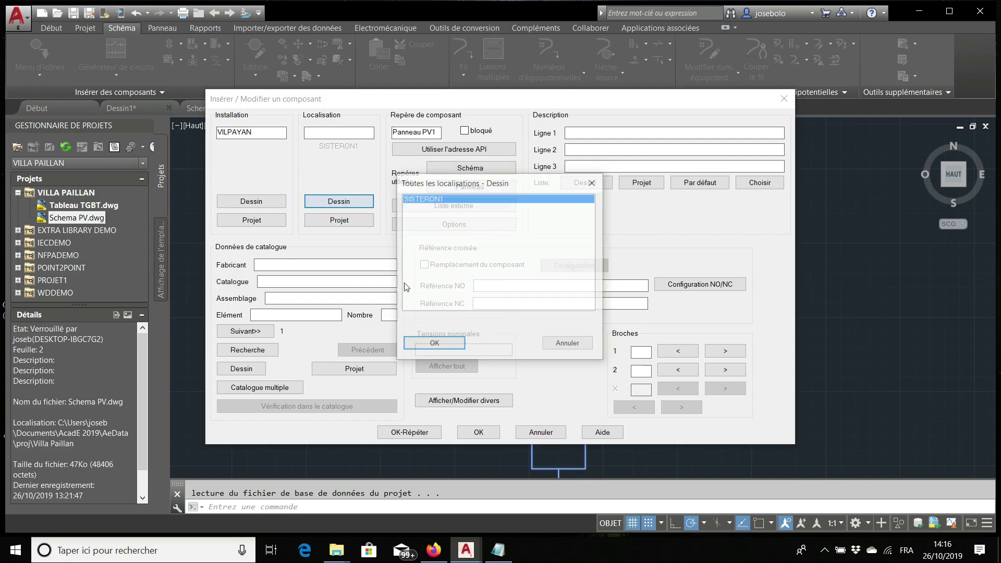
click(434, 345)
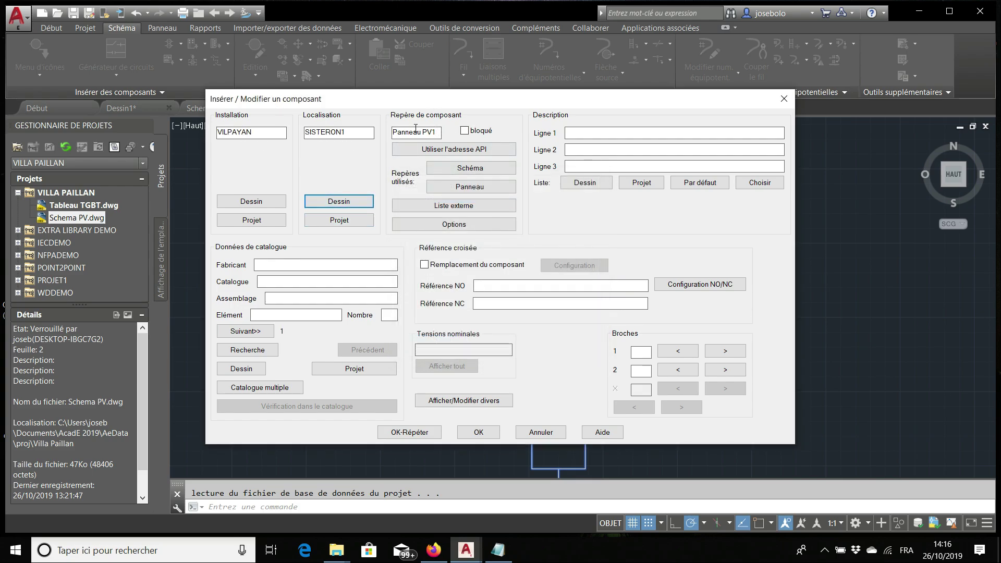
click(438, 133)
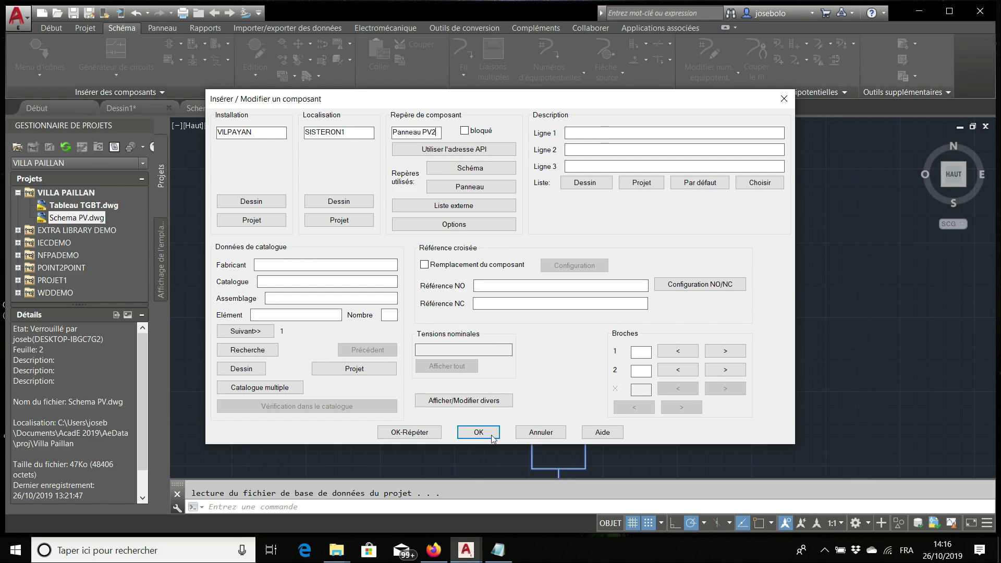
click(467, 437)
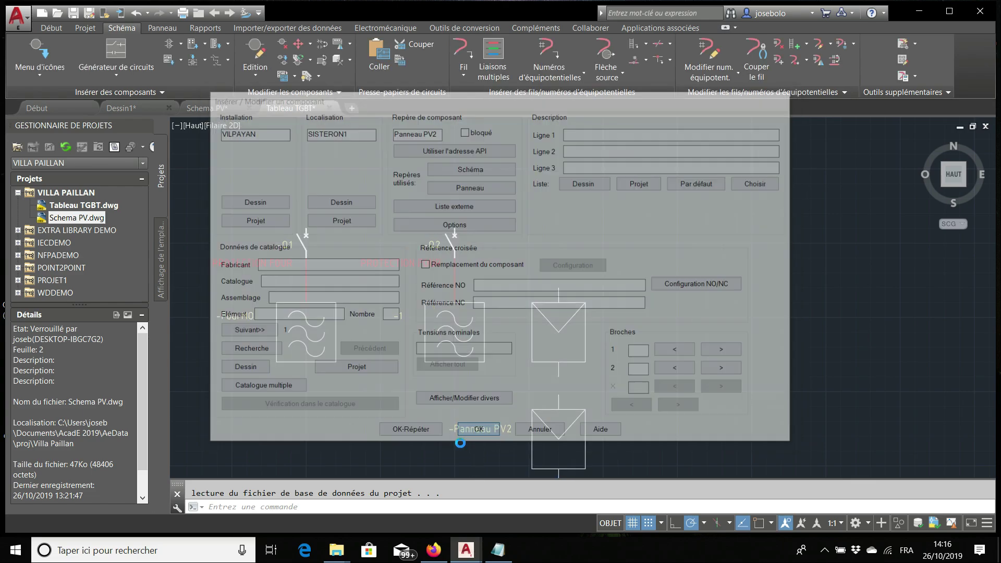
Step: Draw a wire from the lower terminal of the upper panel symbol to the upper terminal of Panneau PV2
click(462, 51)
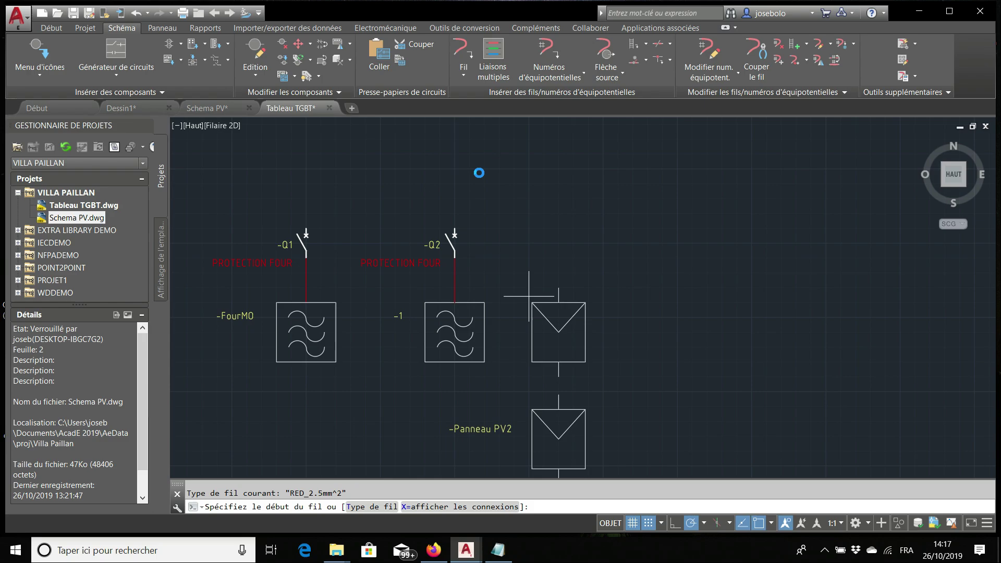
click(558, 376)
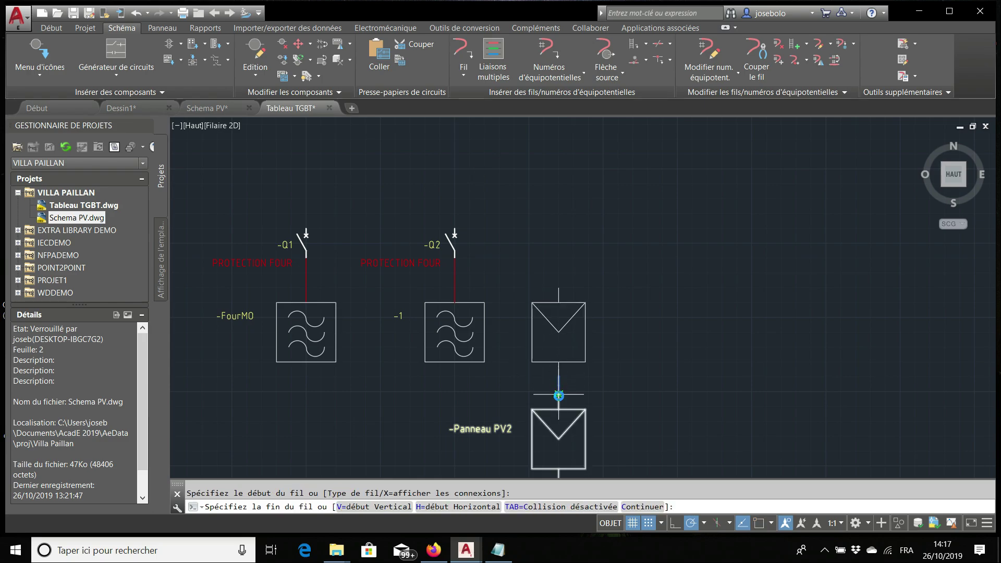
click(559, 395)
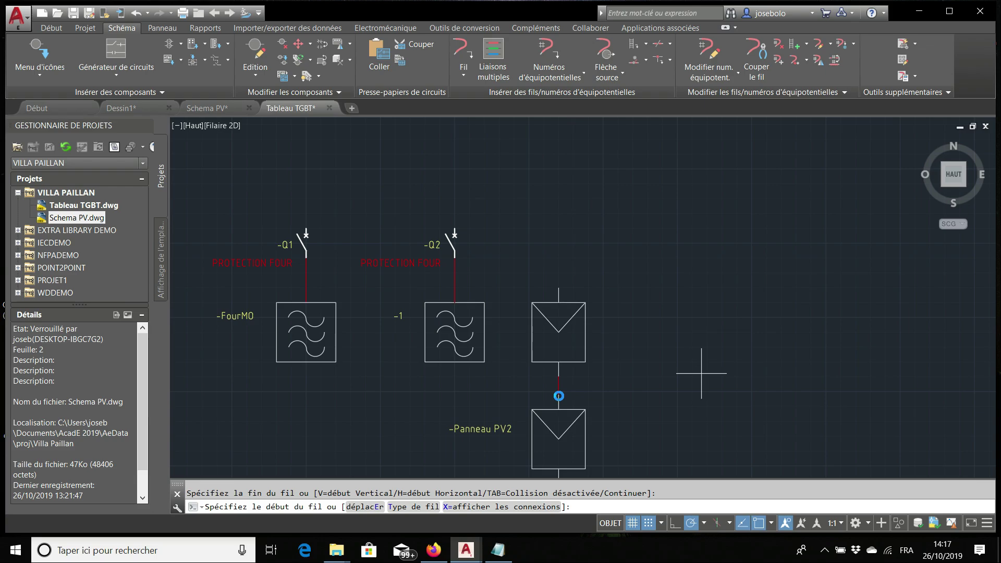